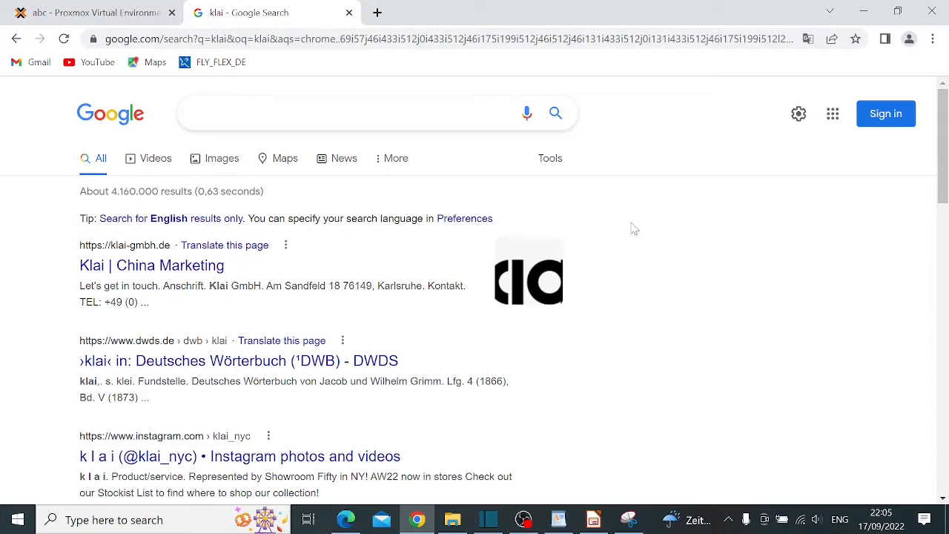
Search Google for 'kali linux'
click(371, 113)
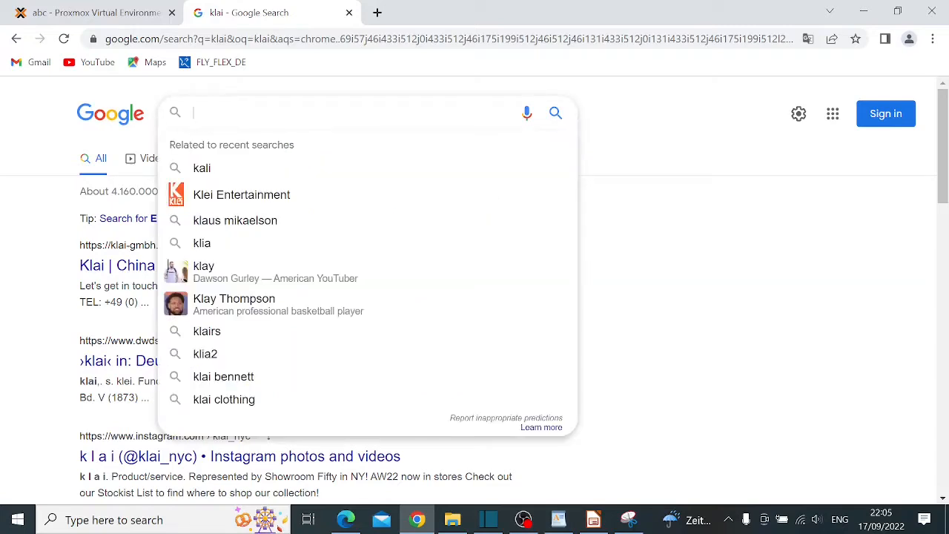
text(kali)
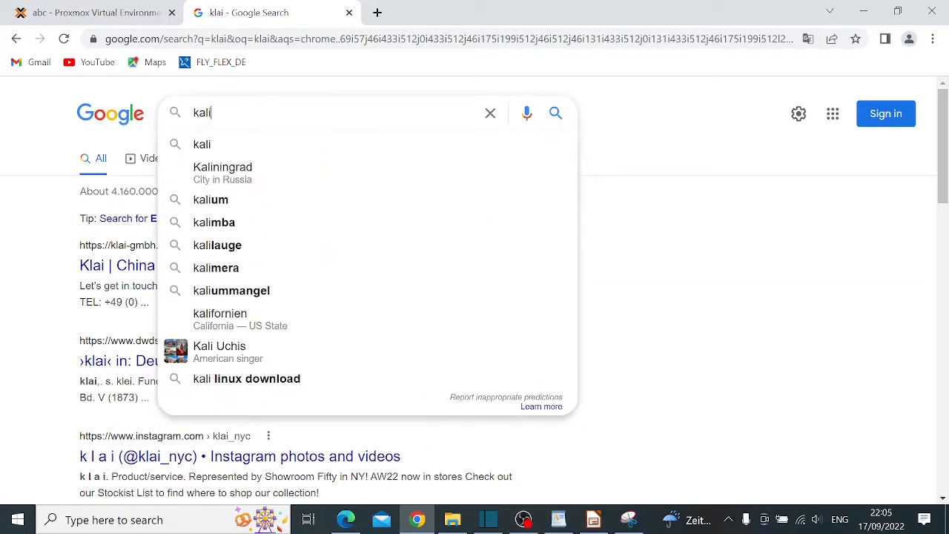
text( linux)
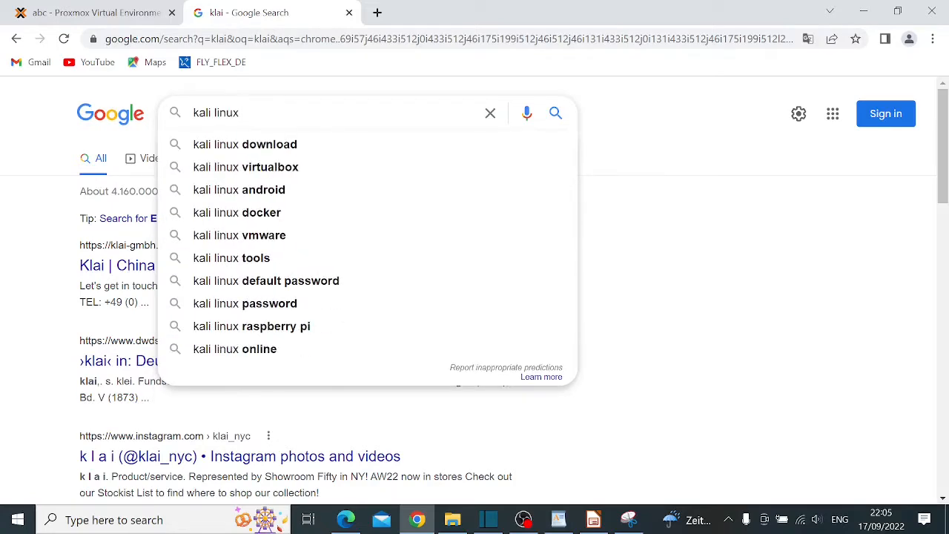
key(Return)
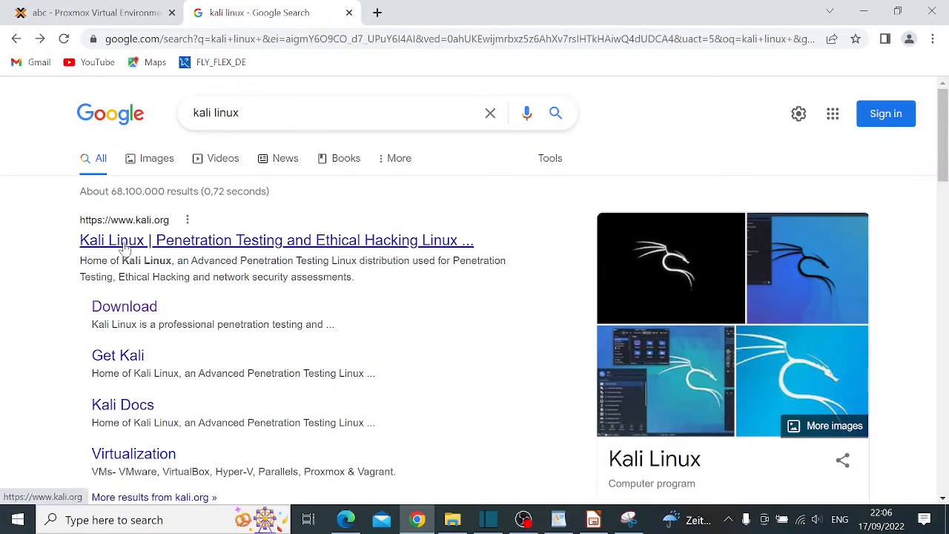
Open kali.org from the results, go to the Get Kali download page and scroll to Installer Images
click(124, 243)
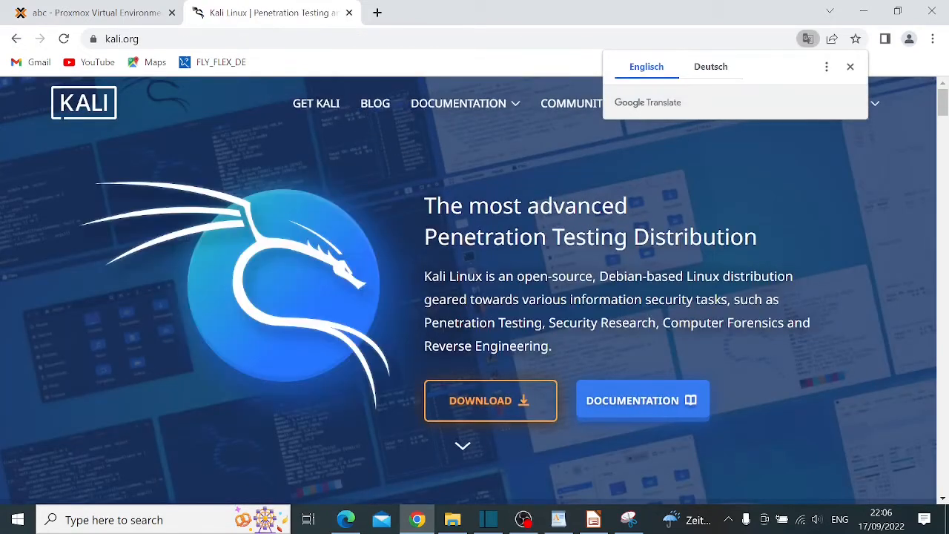
click(468, 410)
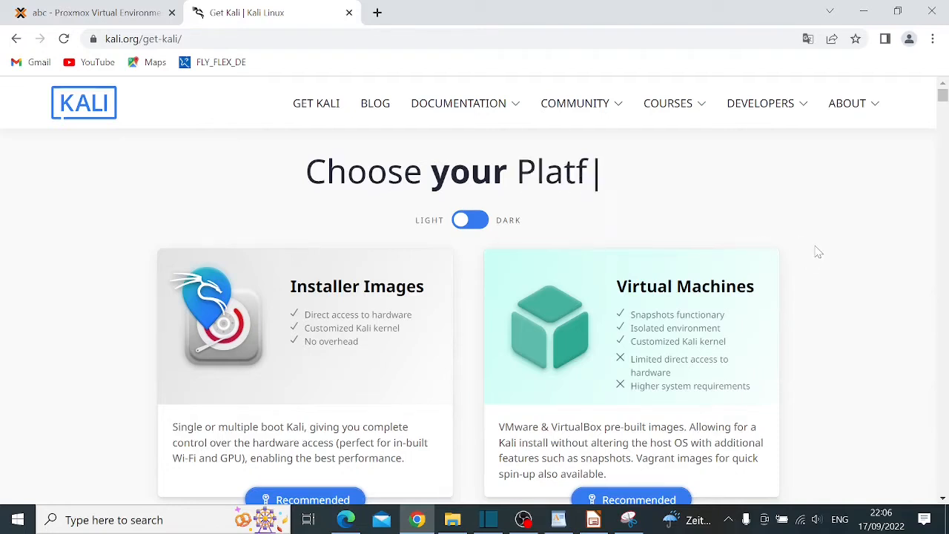
scroll(818, 253, down, 1)
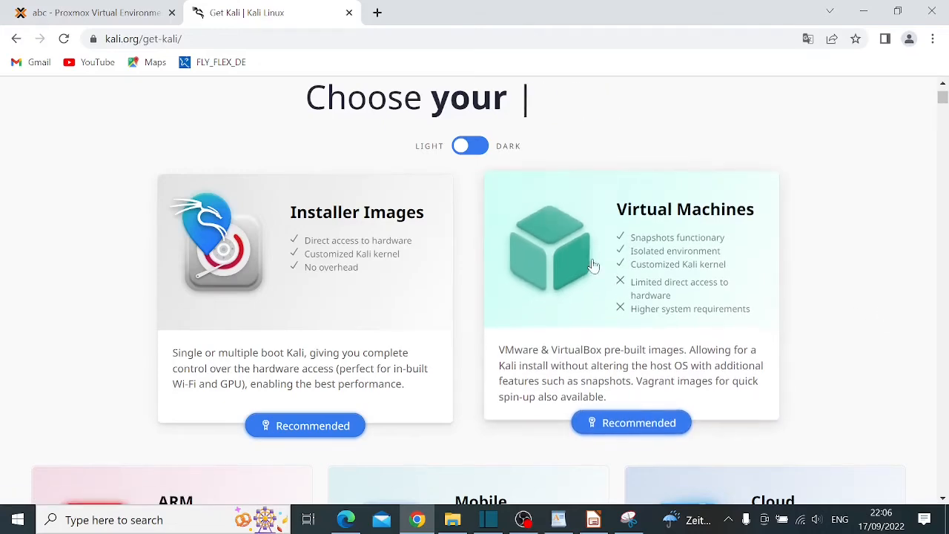
scroll(271, 330, up, 1)
scroll(270, 331, down, 2)
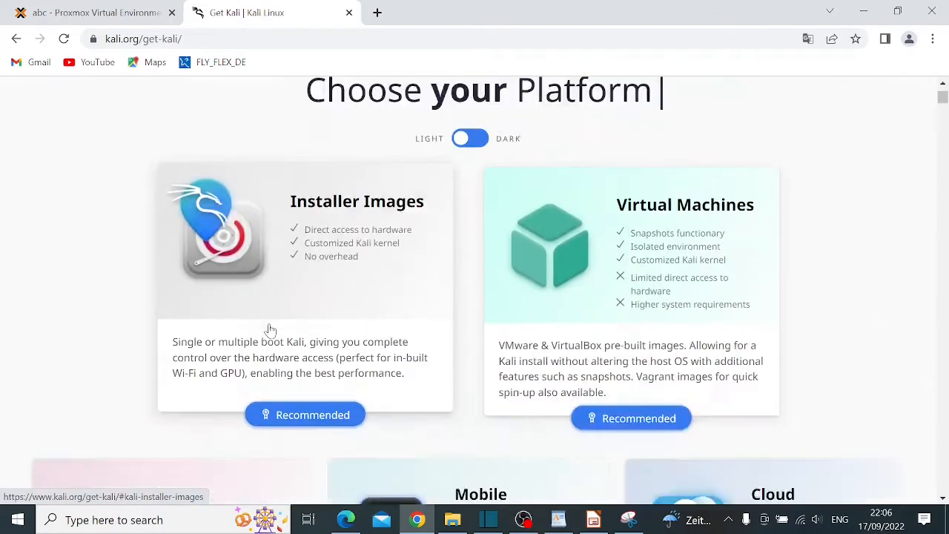
scroll(271, 330, down, 4)
scroll(271, 323, up, 5)
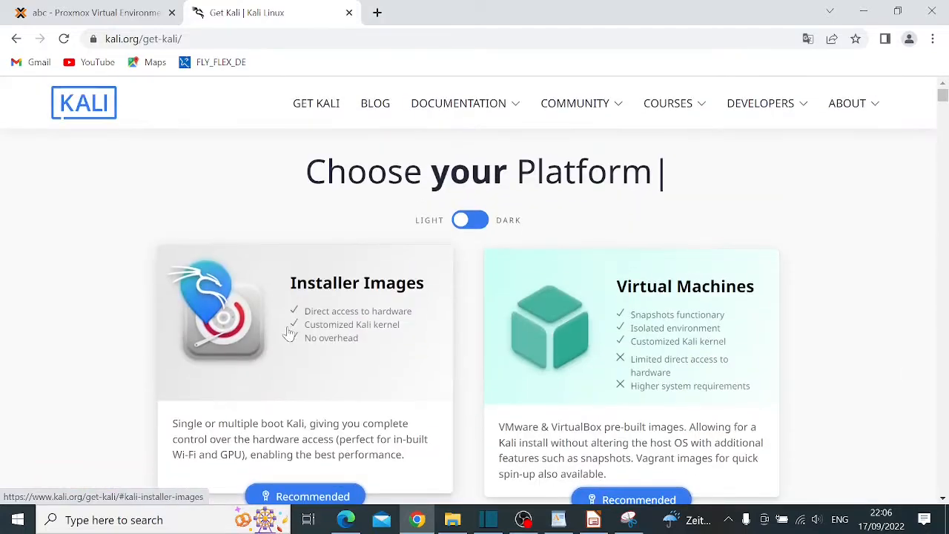
scroll(343, 363, down, 2)
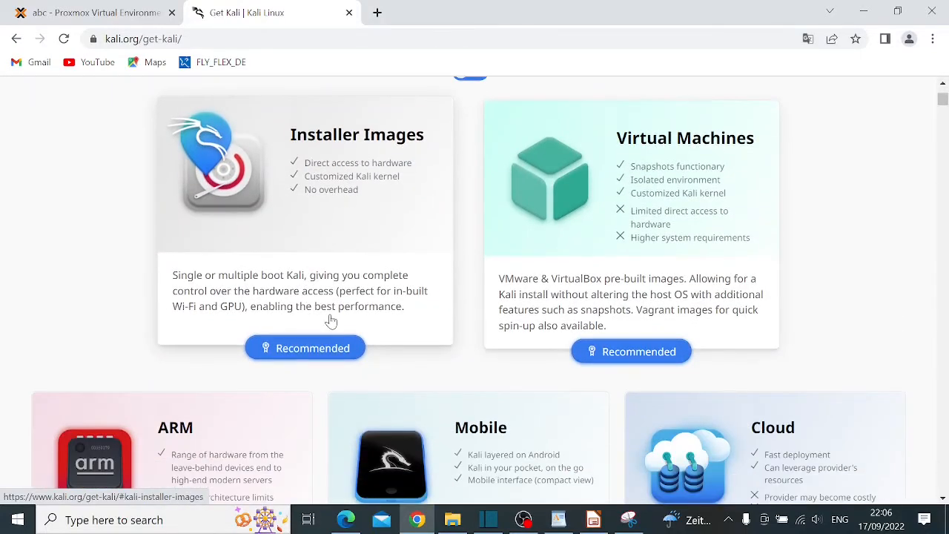
scroll(331, 321, down, 9)
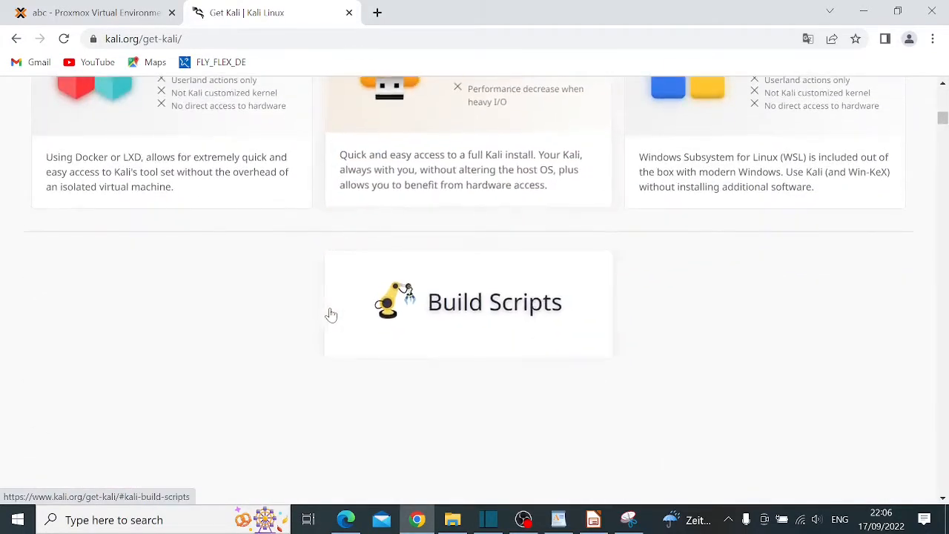
scroll(332, 315, down, 6)
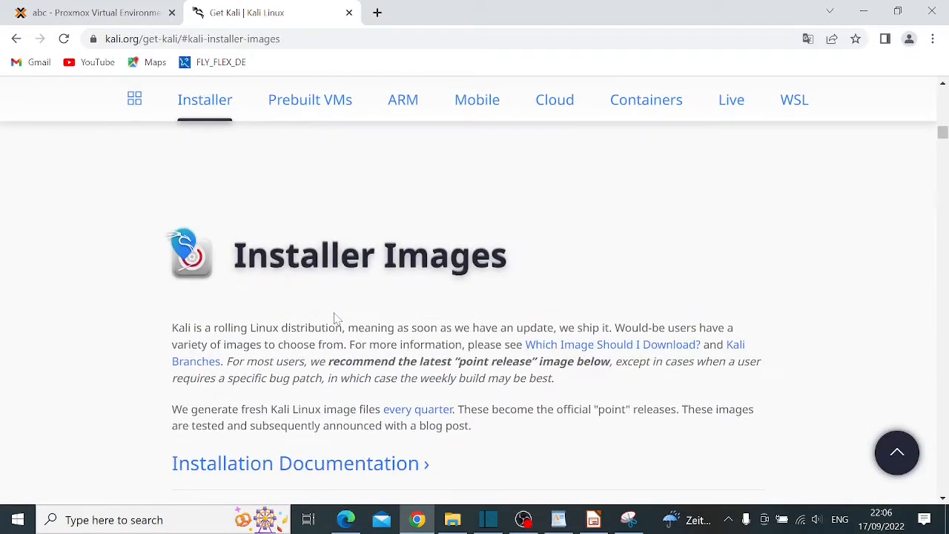
Scroll to the Kali Linux 2022.3 64-bit Installer download card
scroll(335, 319, down, 5)
scroll(345, 296, up, 7)
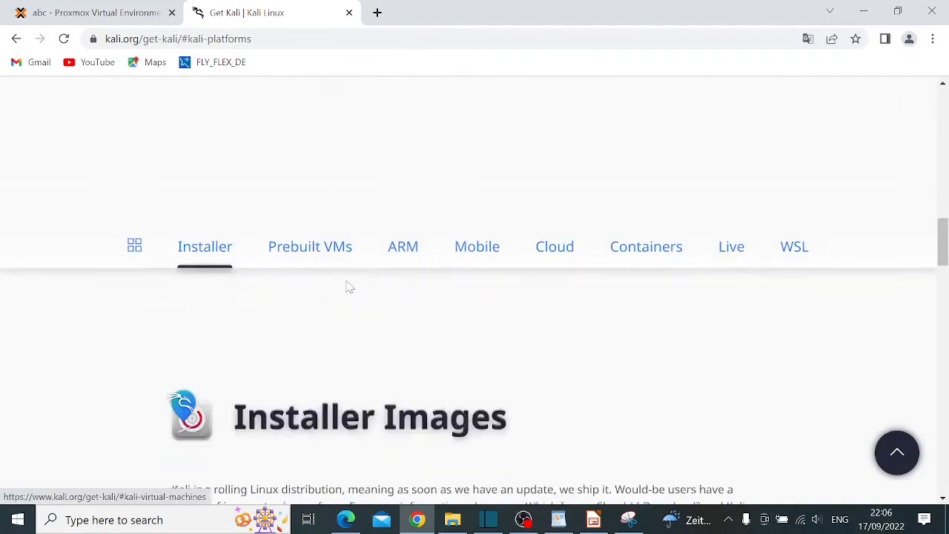
scroll(349, 286, down, 5)
scroll(460, 290, down, 5)
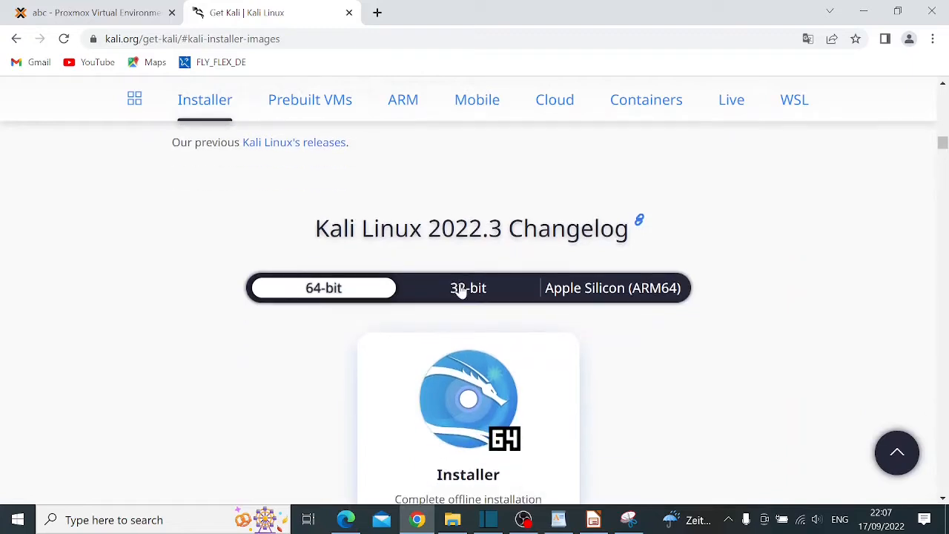
scroll(493, 291, up, 2)
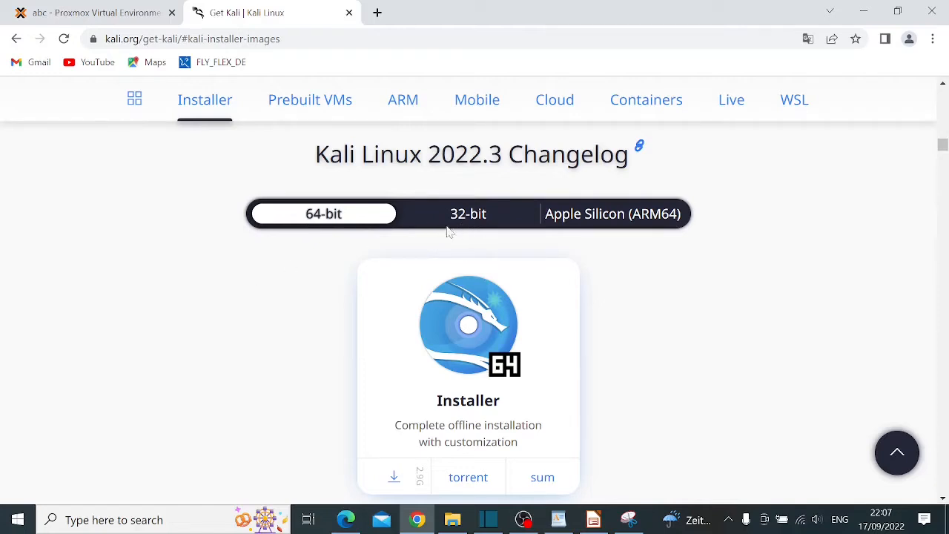
scroll(321, 257, down, 2)
scroll(321, 257, down, 2)
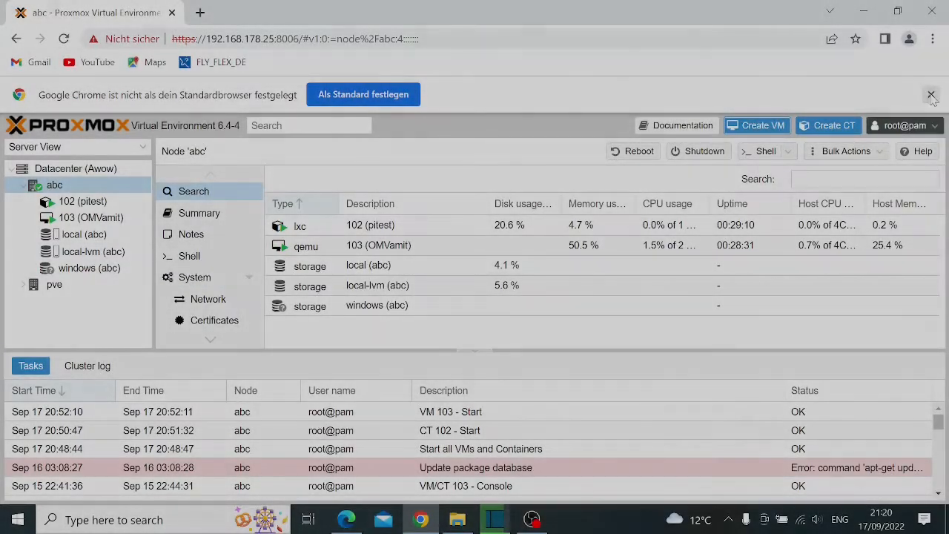
Dismiss the browser notice and list the ISO images in local (abc) storage
click(931, 95)
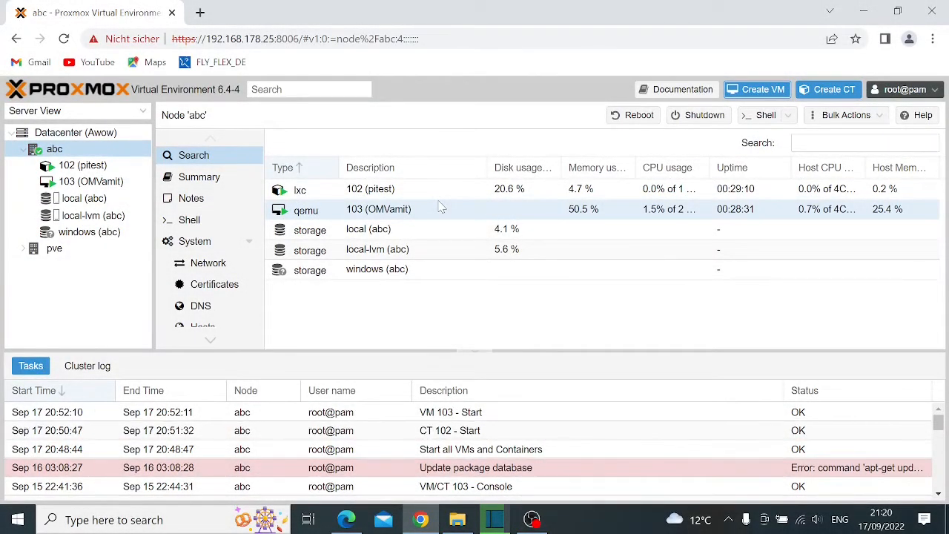
click(90, 216)
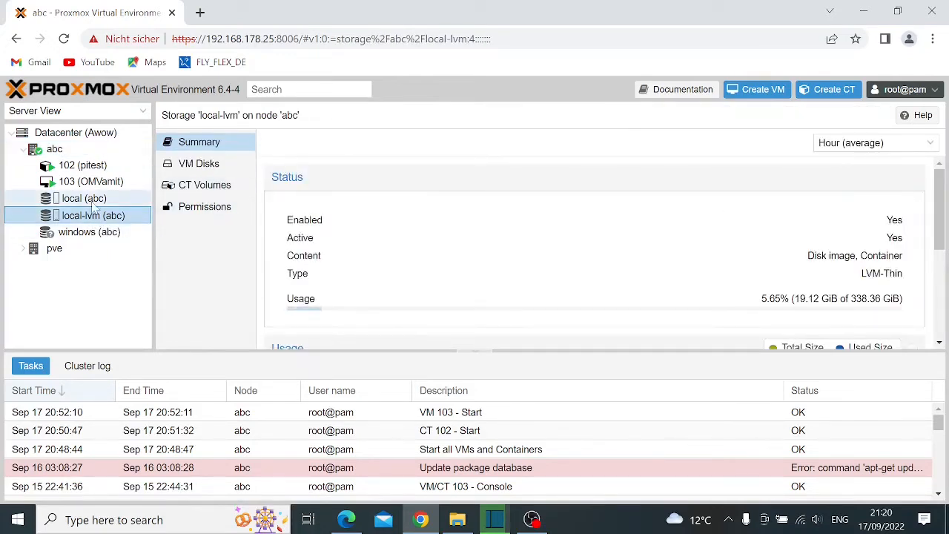
click(92, 200)
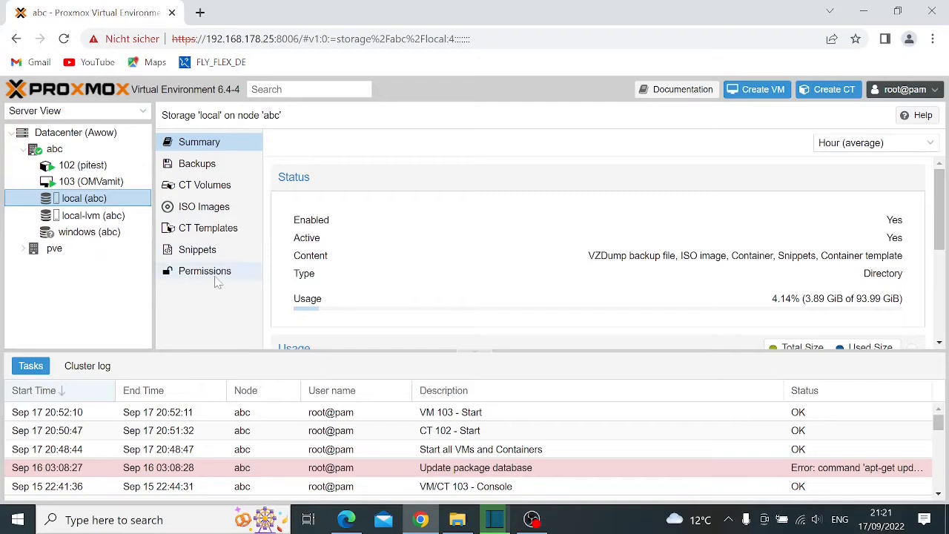
click(219, 210)
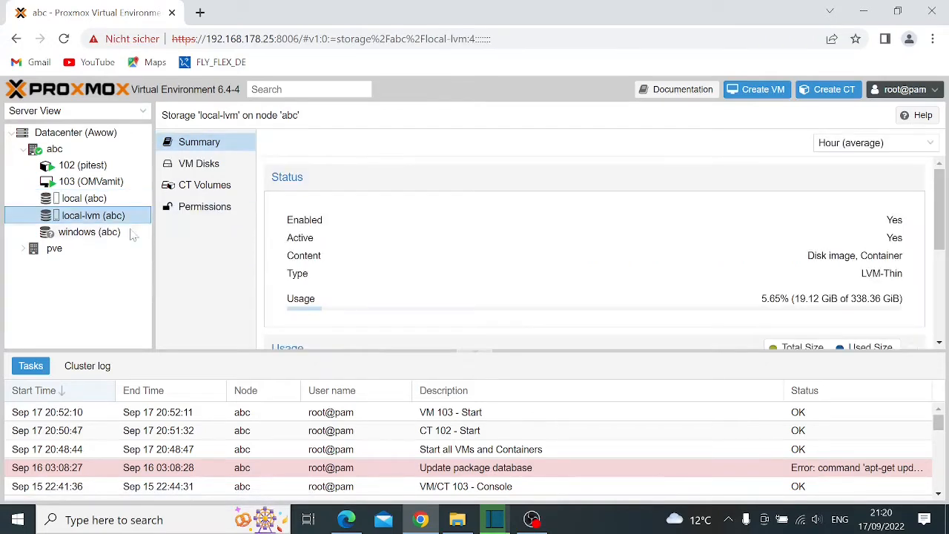
click(89, 199)
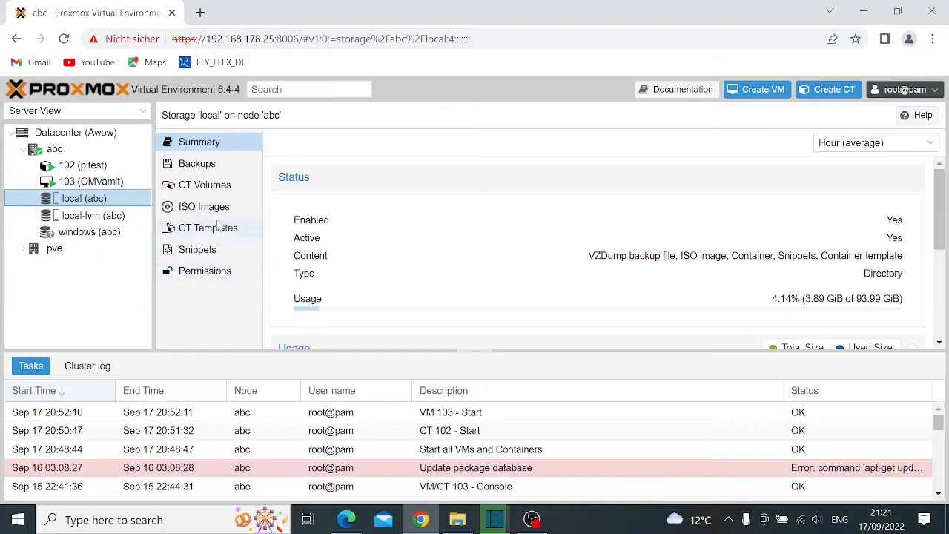
click(219, 211)
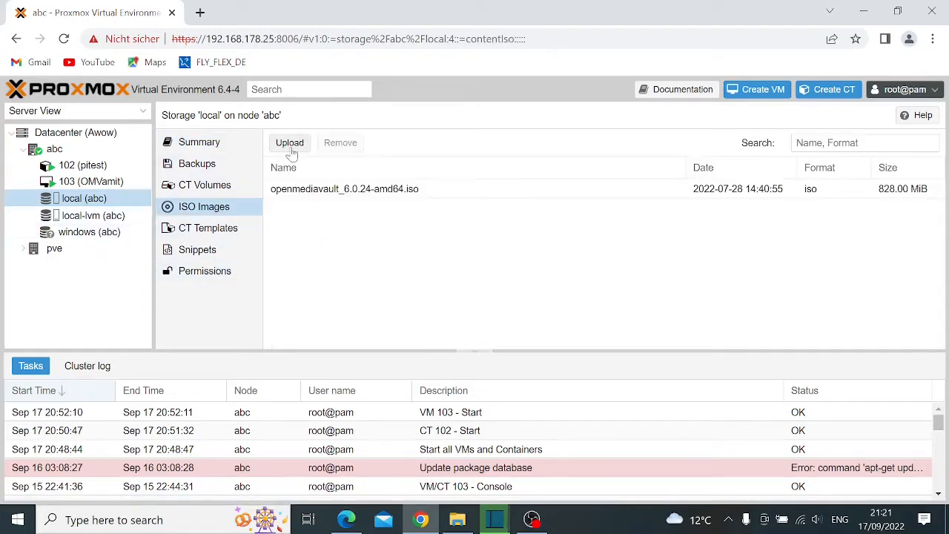
Upload kali-linux-2022.3-installer-amd64.iso from Downloads into local storage
click(292, 144)
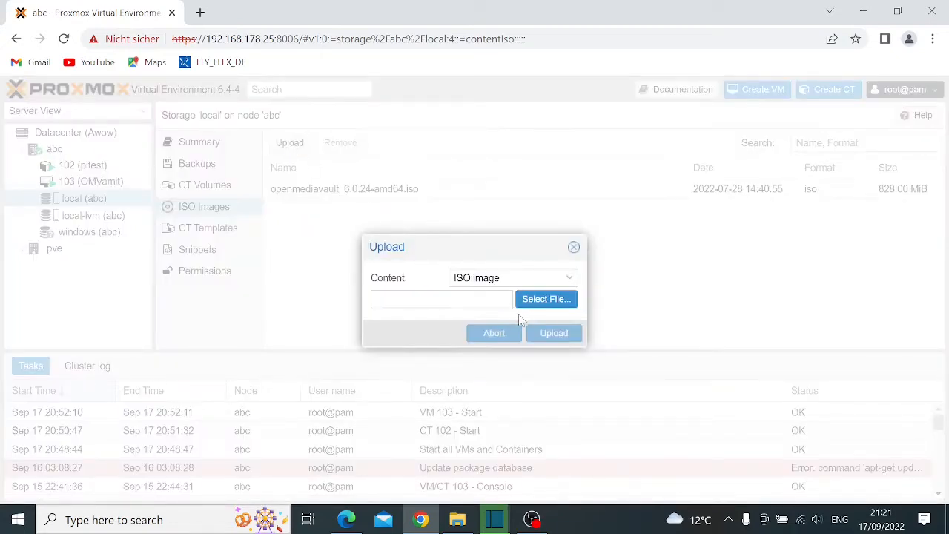
click(542, 304)
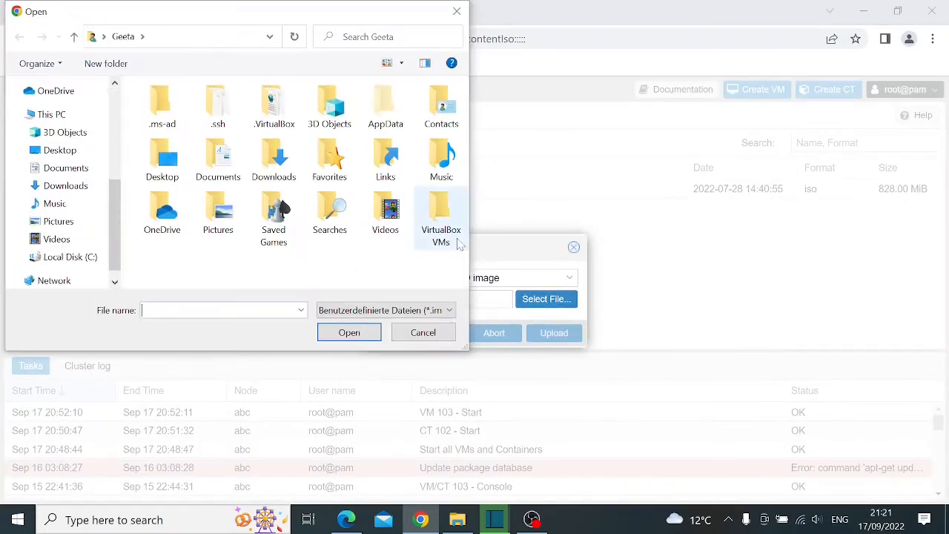
click(59, 185)
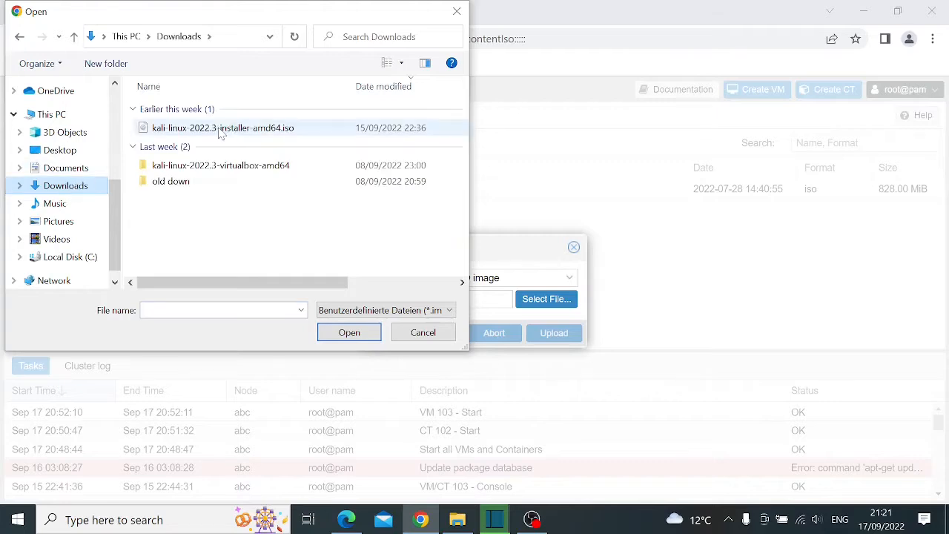
click(222, 129)
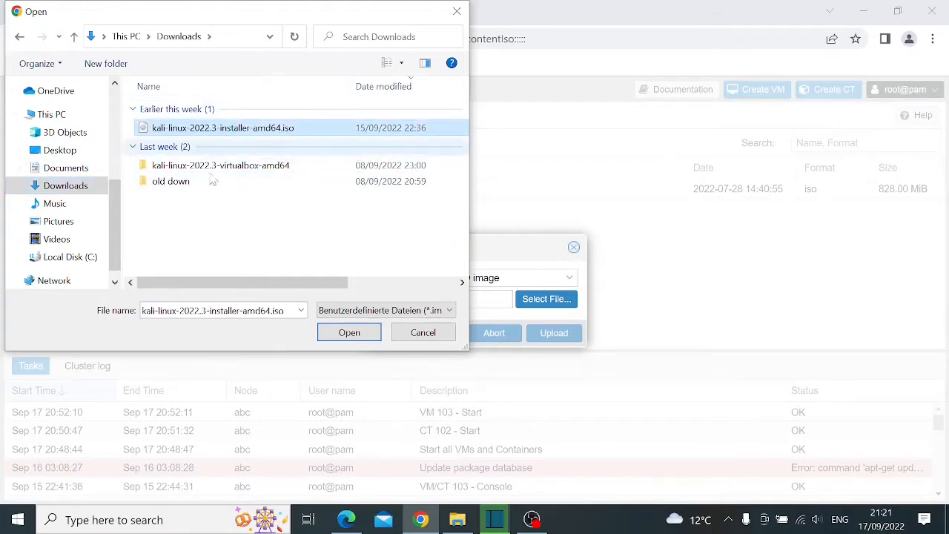
click(347, 333)
click(563, 333)
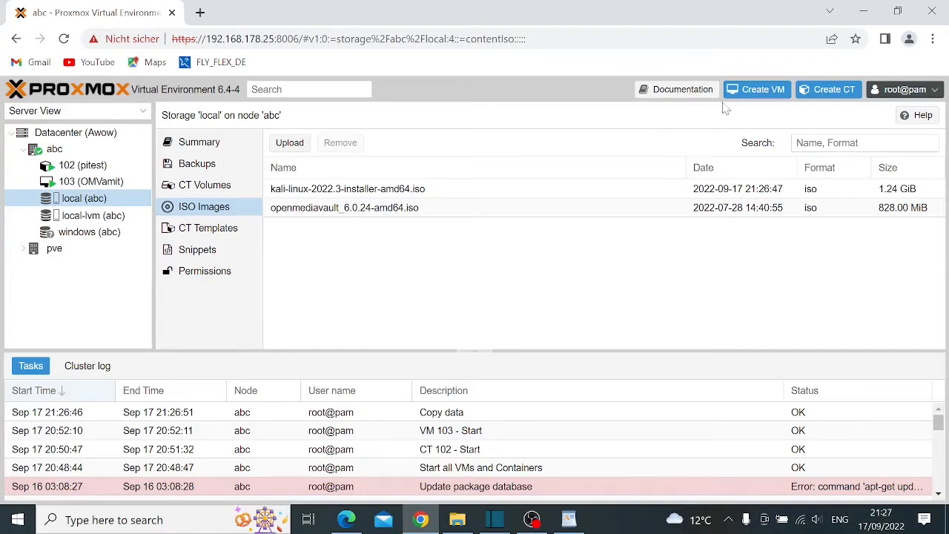
Start a new VM and pick the Kali 2022.3 installer ISO on the OS tab
click(768, 94)
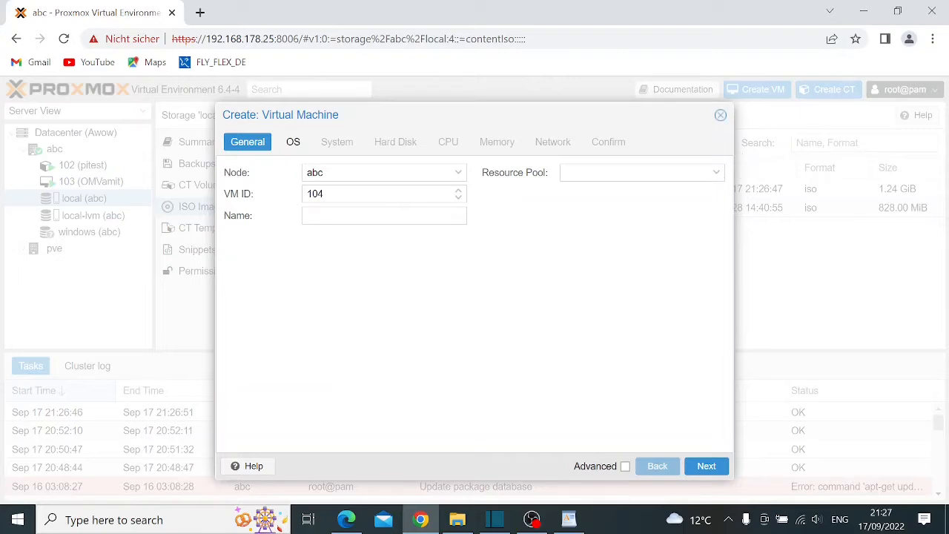
click(443, 218)
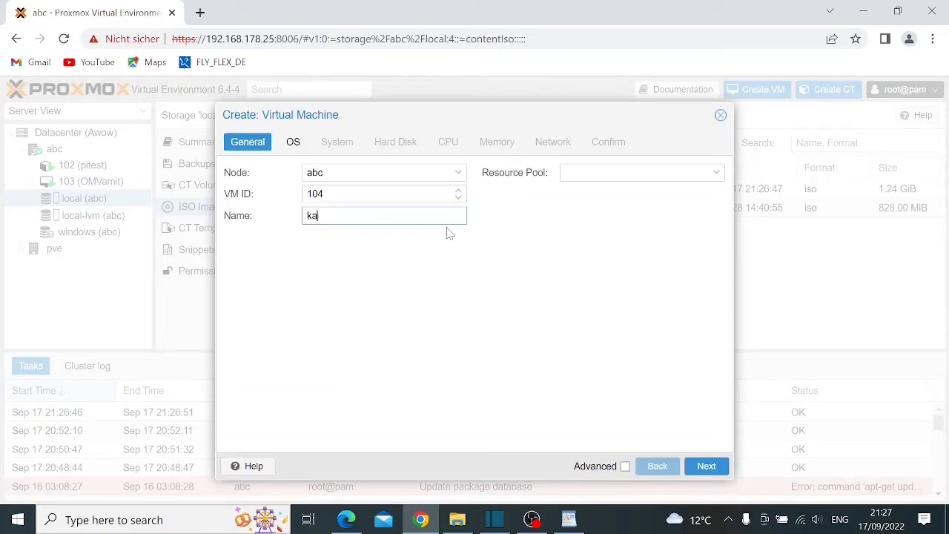
click(705, 466)
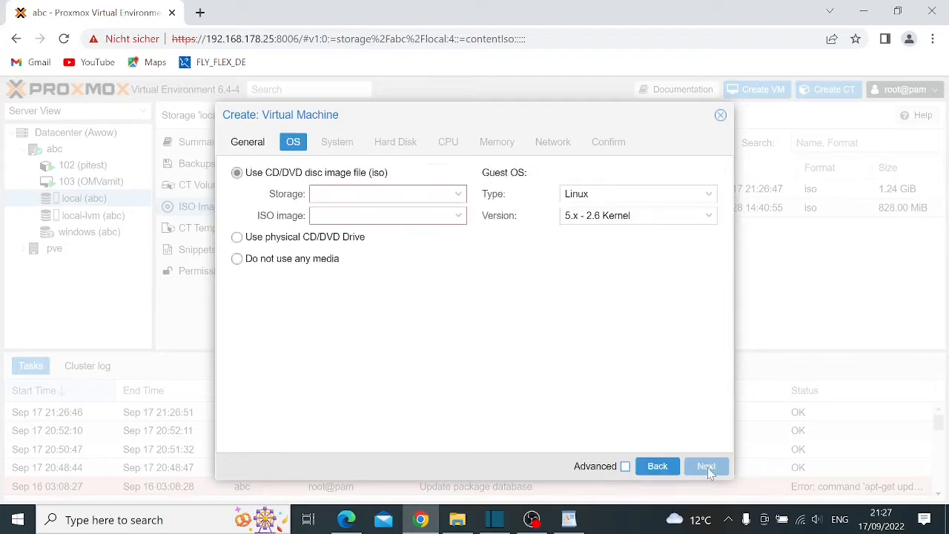
click(458, 218)
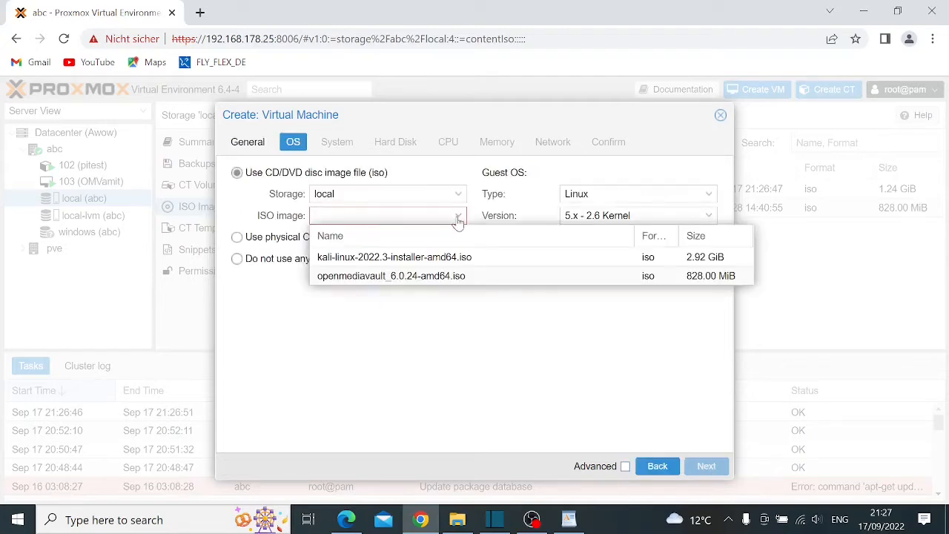
click(452, 258)
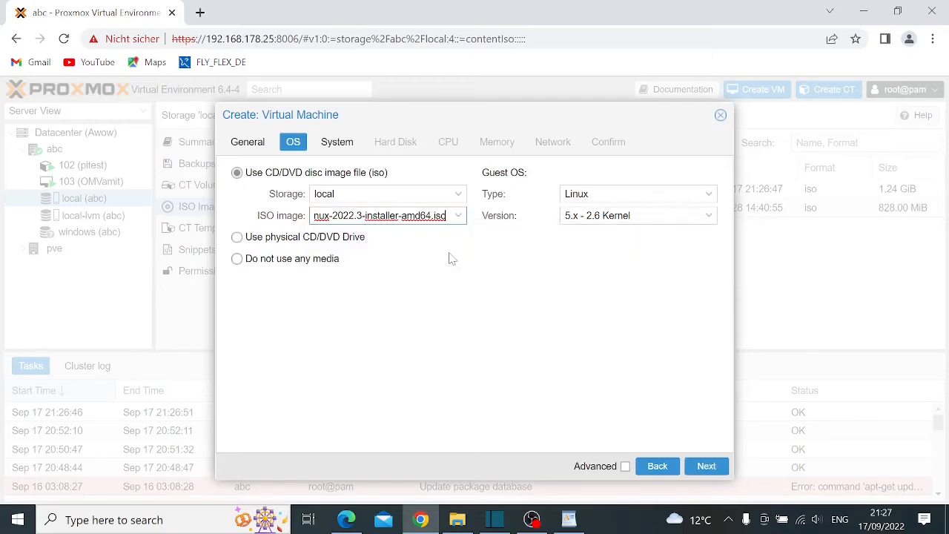
Keep VirtIO SCSI as the SCSI controller on the System tab
click(706, 467)
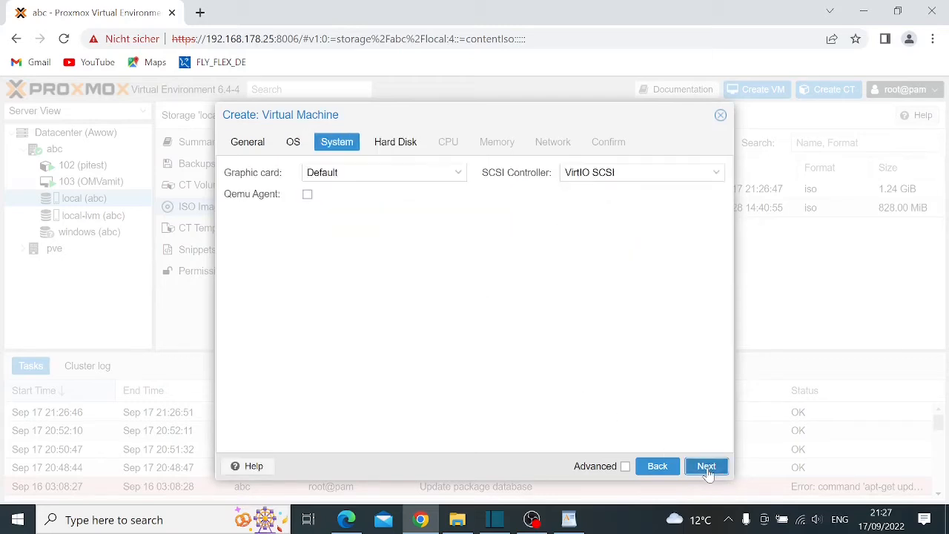
click(644, 471)
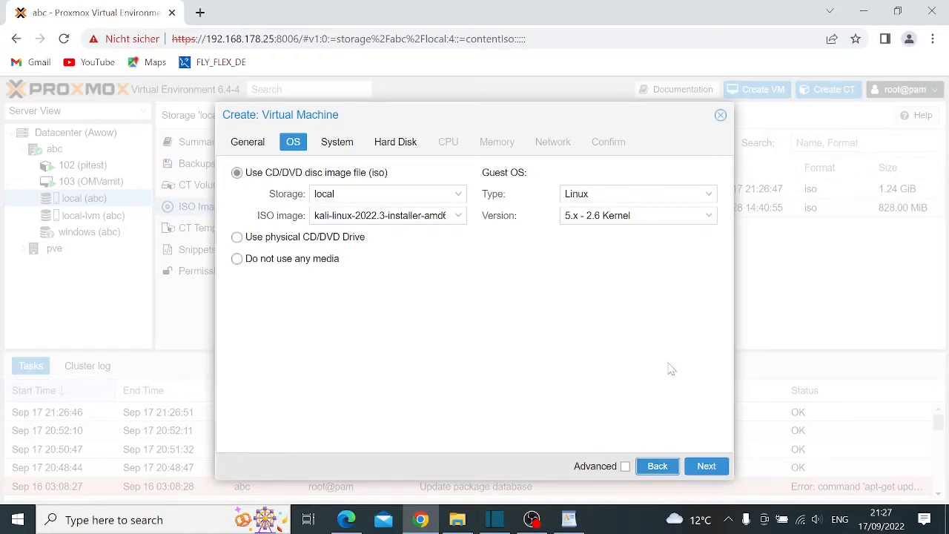
click(708, 469)
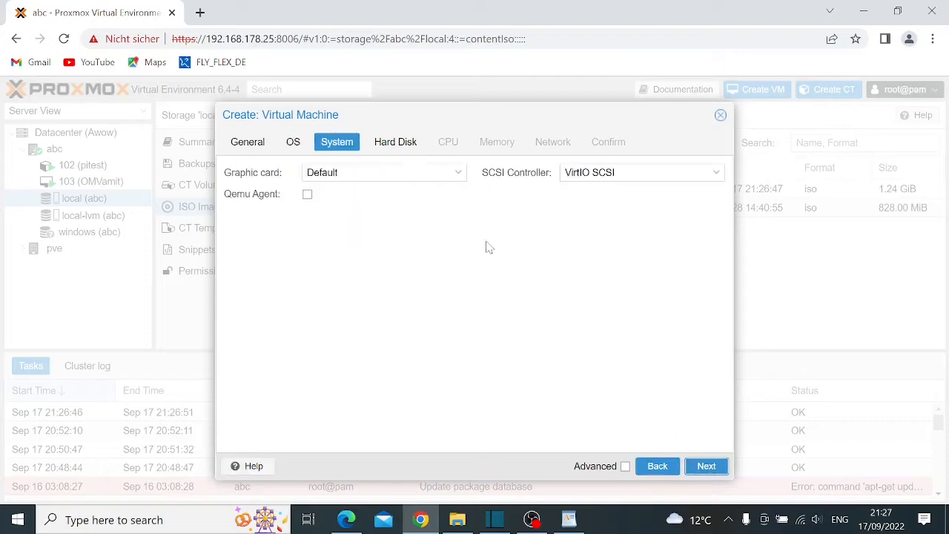
click(639, 172)
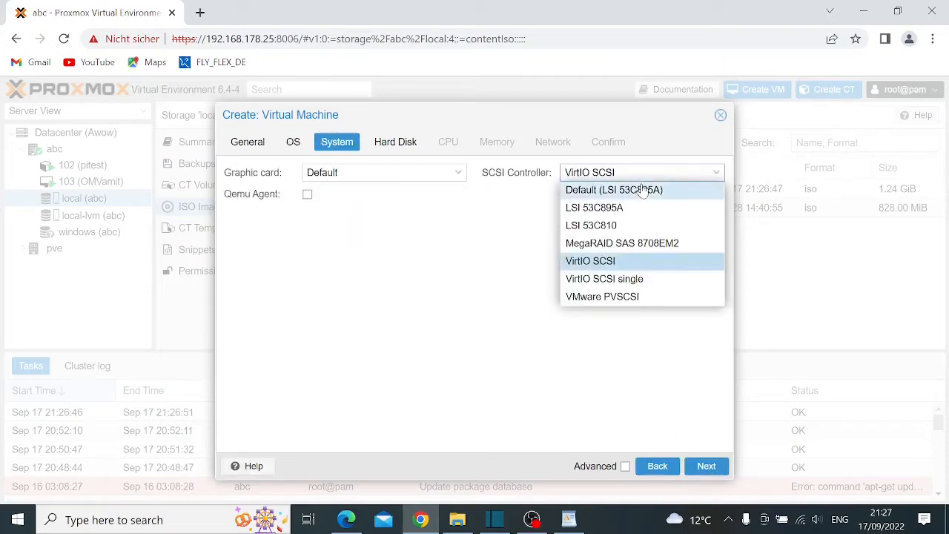
click(420, 242)
click(708, 469)
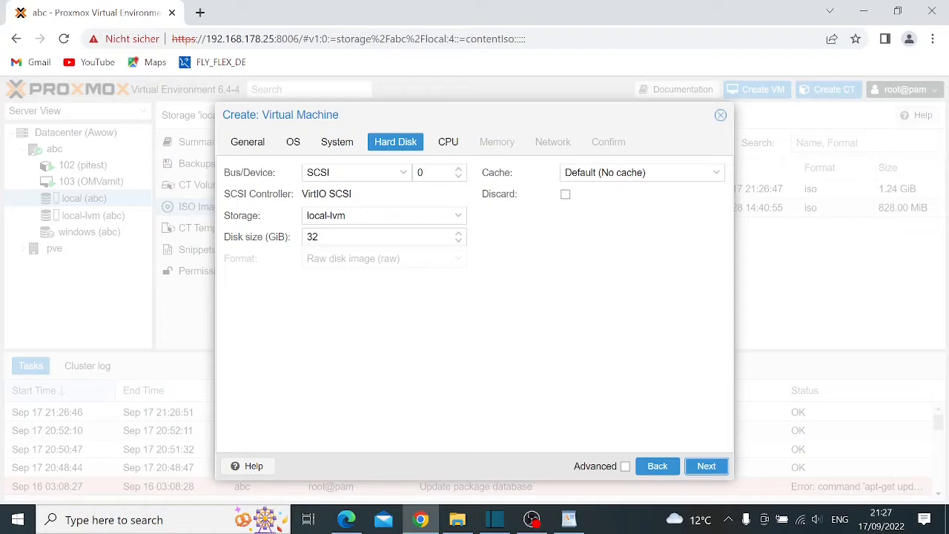
Set the VM disk size to 40 GiB and dismiss the antivirus notification
double_click(312, 237)
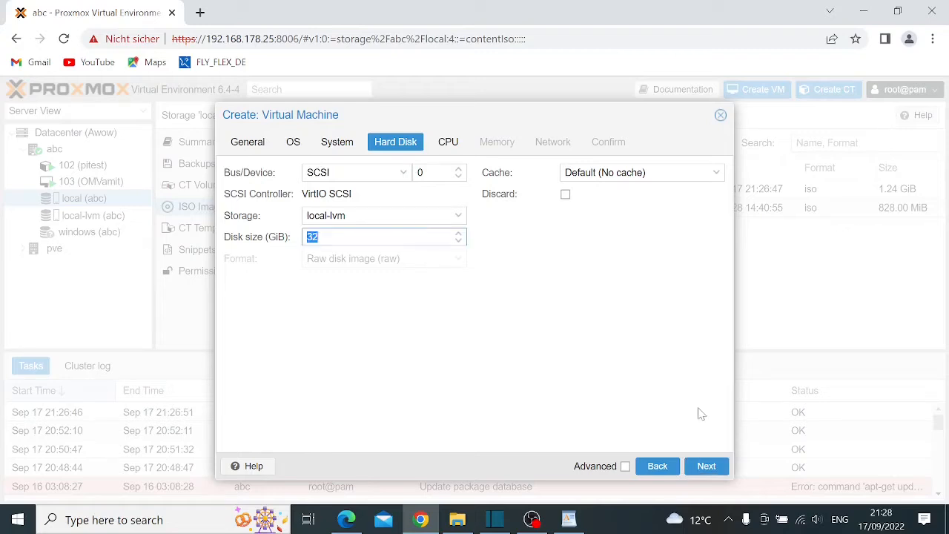
text(40)
click(603, 399)
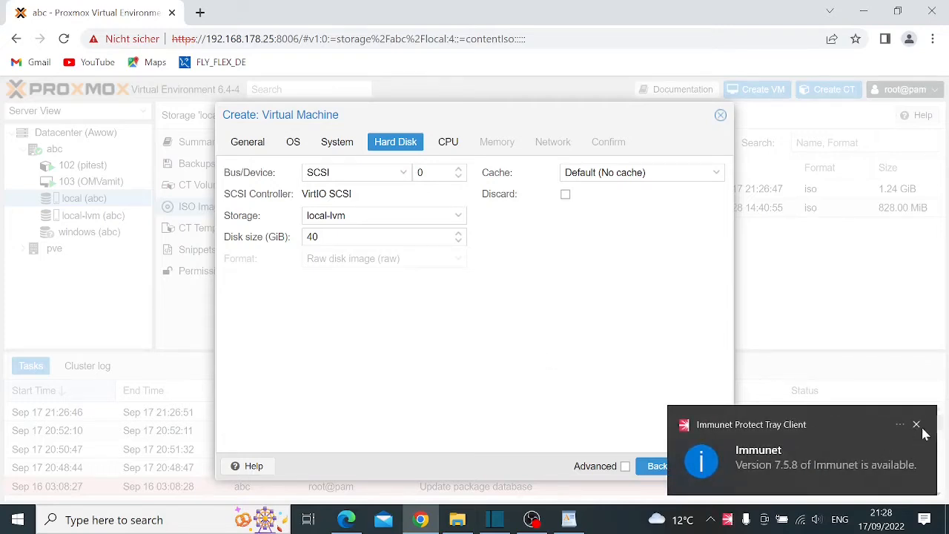
click(916, 425)
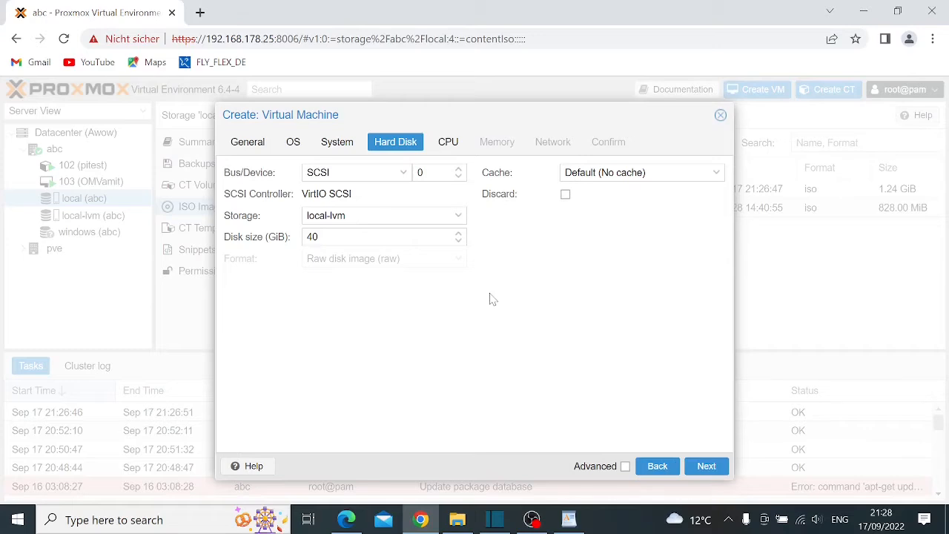
Give the VM 2 CPU cores
click(708, 467)
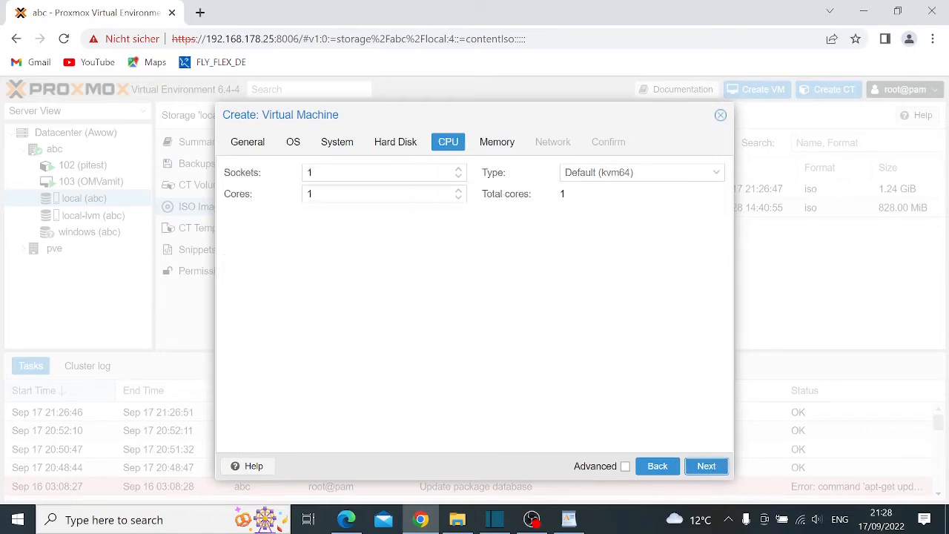
click(457, 191)
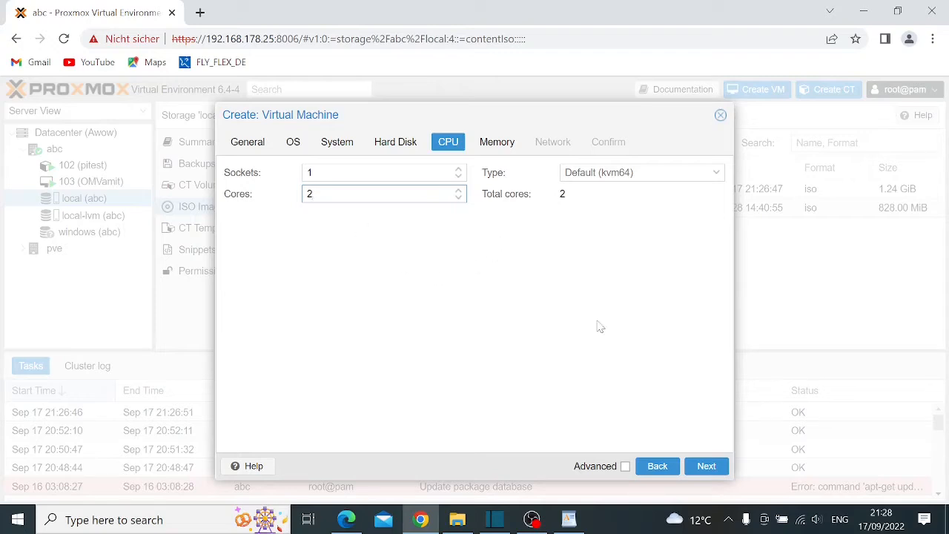
click(721, 466)
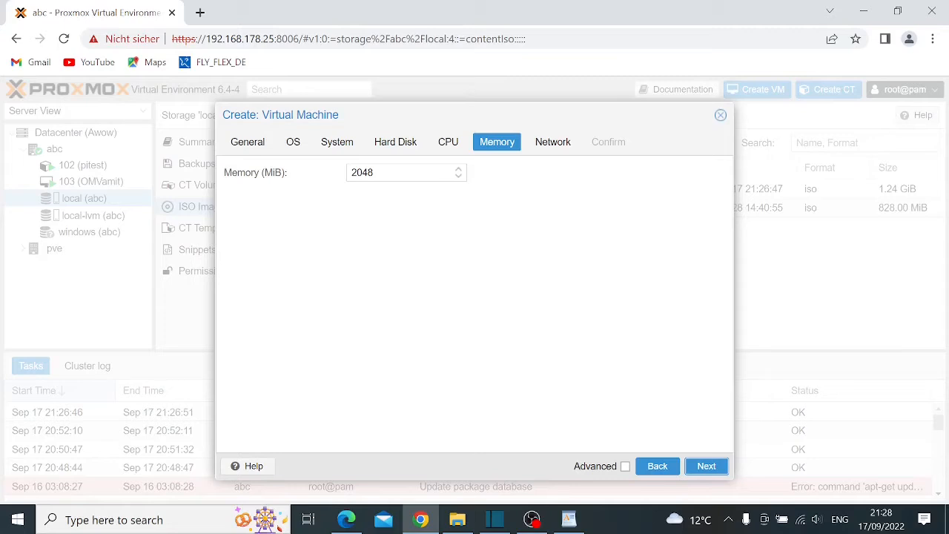
Set the VM memory to 6000 MiB
drag(377, 173, 299, 172)
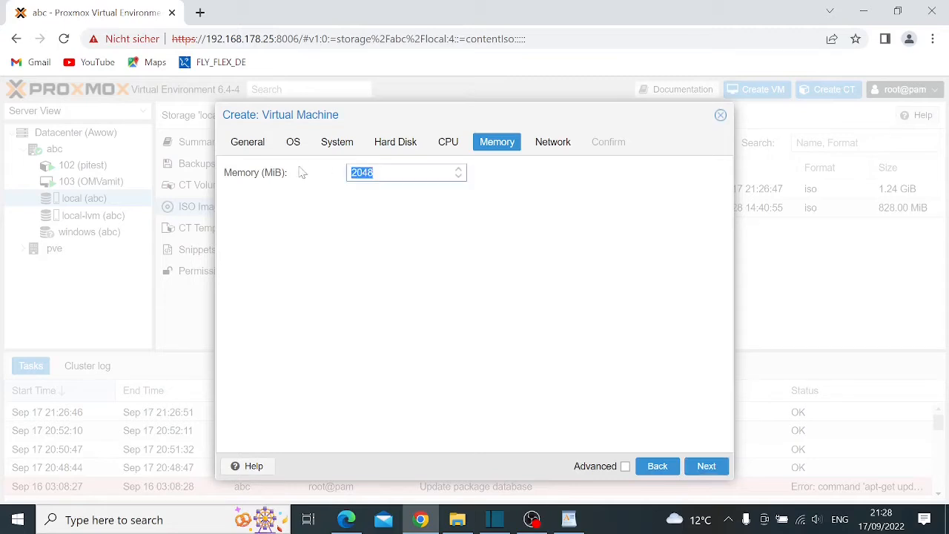
text(6000)
click(428, 251)
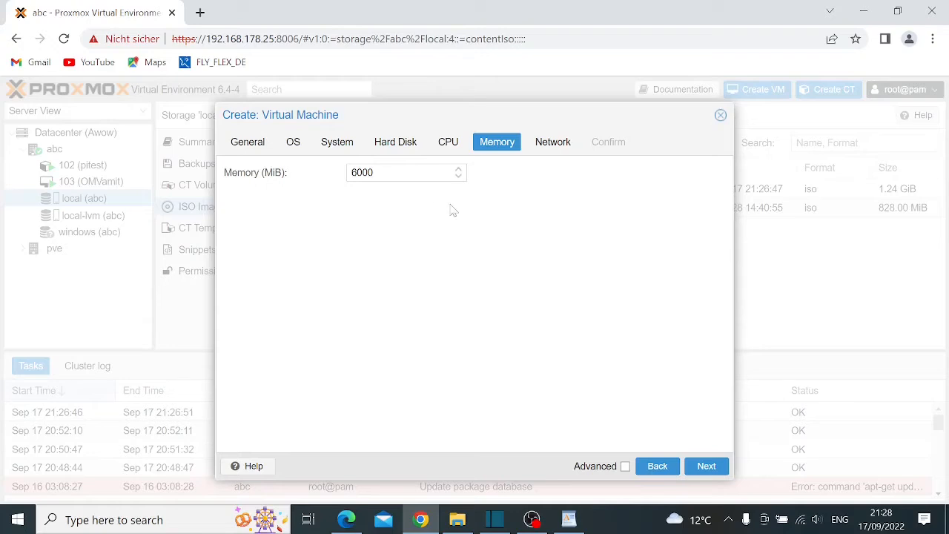
Keep vmbr0 as the network bridge and finish creating VM 104 'kali'
click(710, 469)
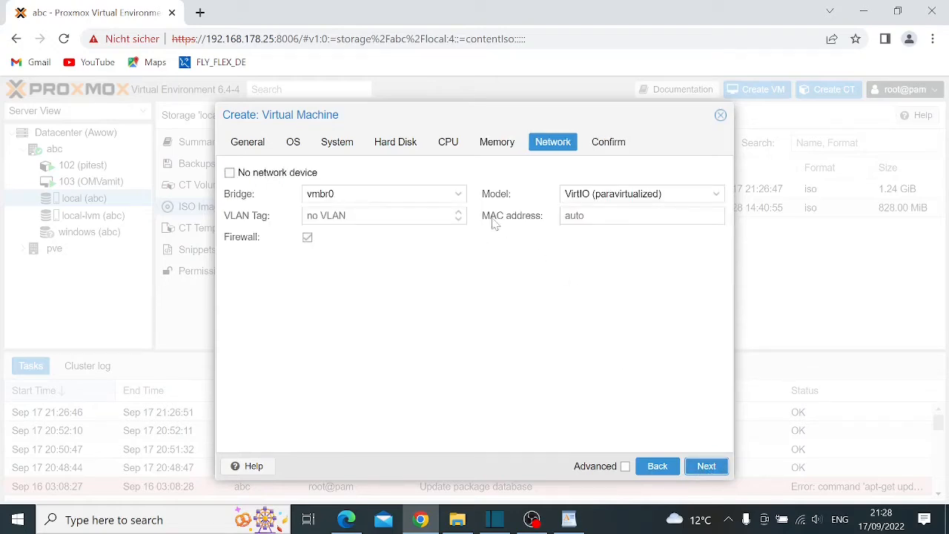
click(458, 197)
click(458, 199)
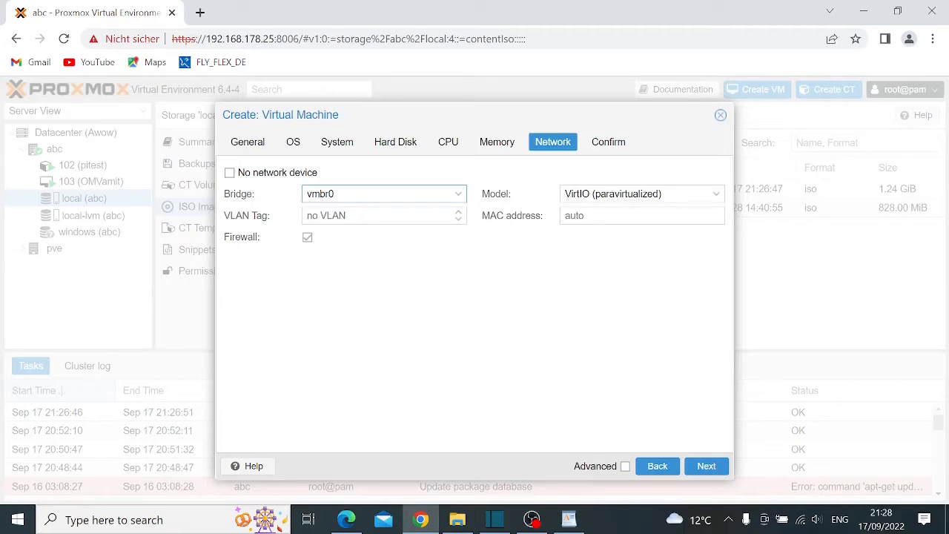
click(458, 196)
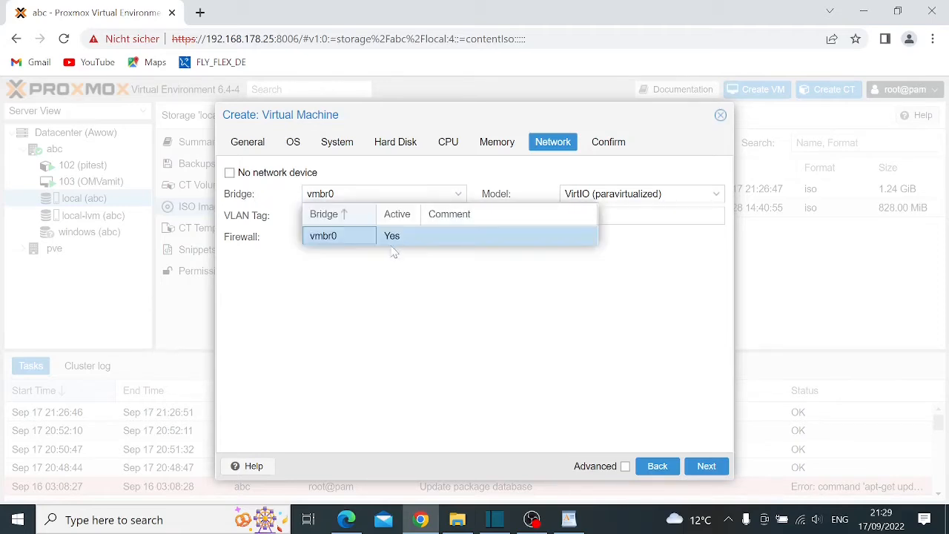
click(375, 271)
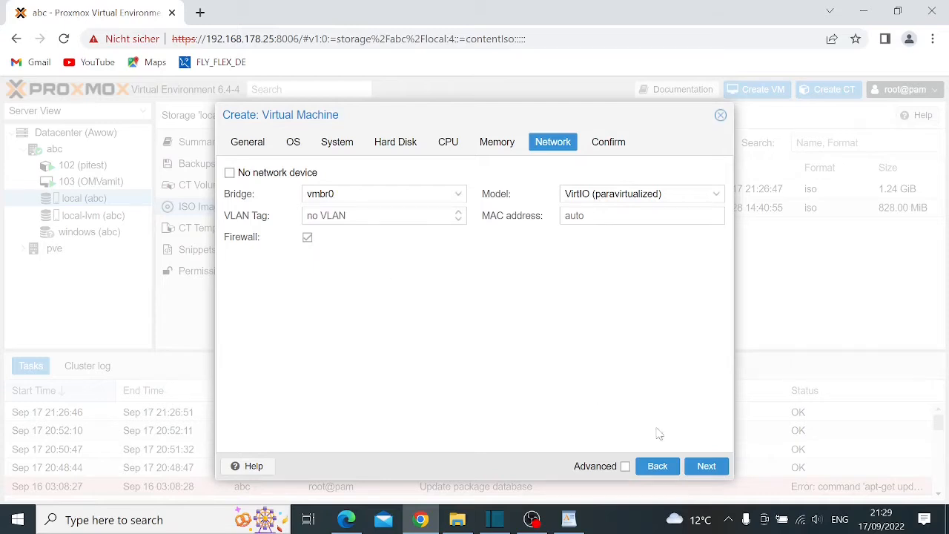
click(707, 467)
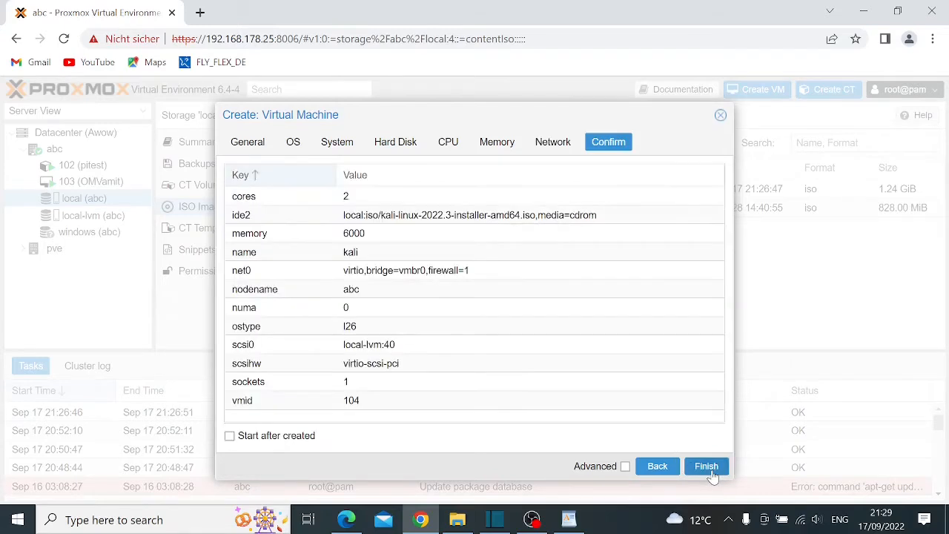
click(708, 467)
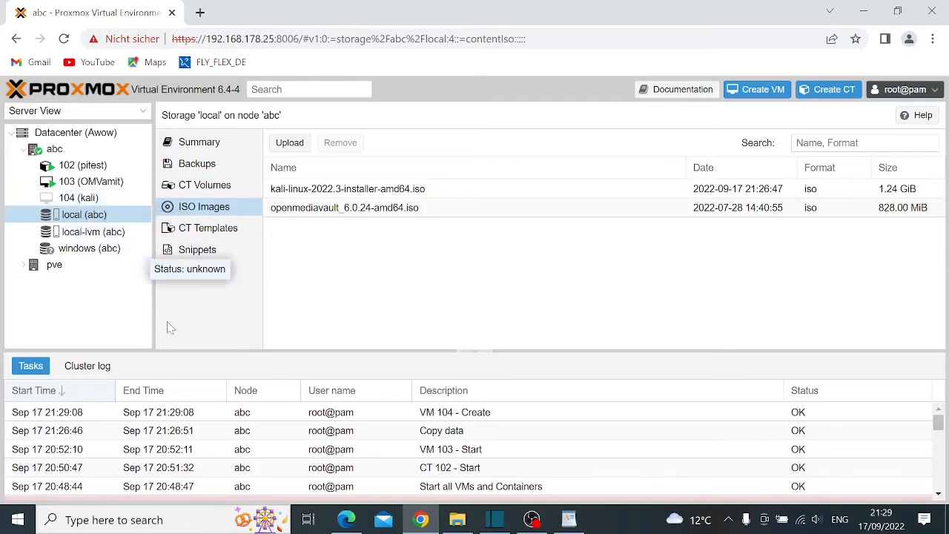
Start VM 104 (kali) and open its noVNC console
click(69, 200)
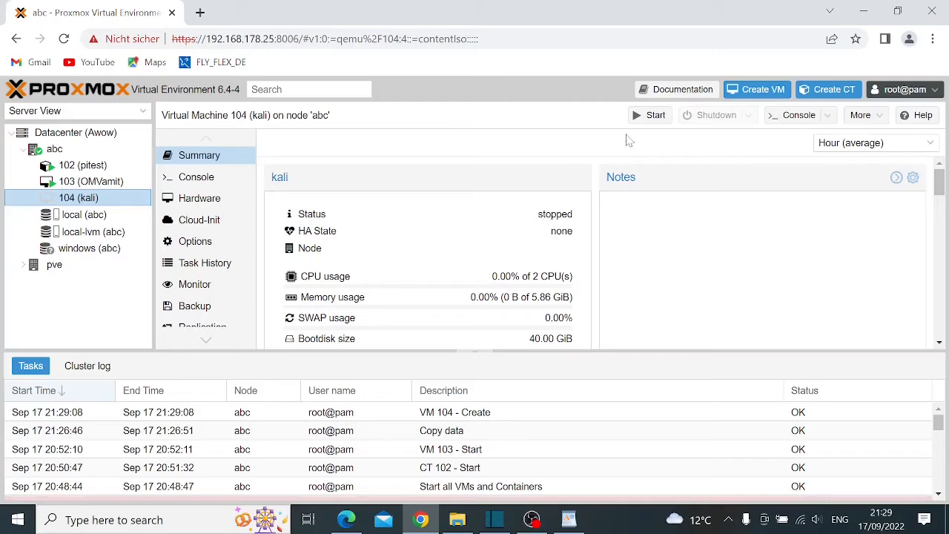
click(649, 114)
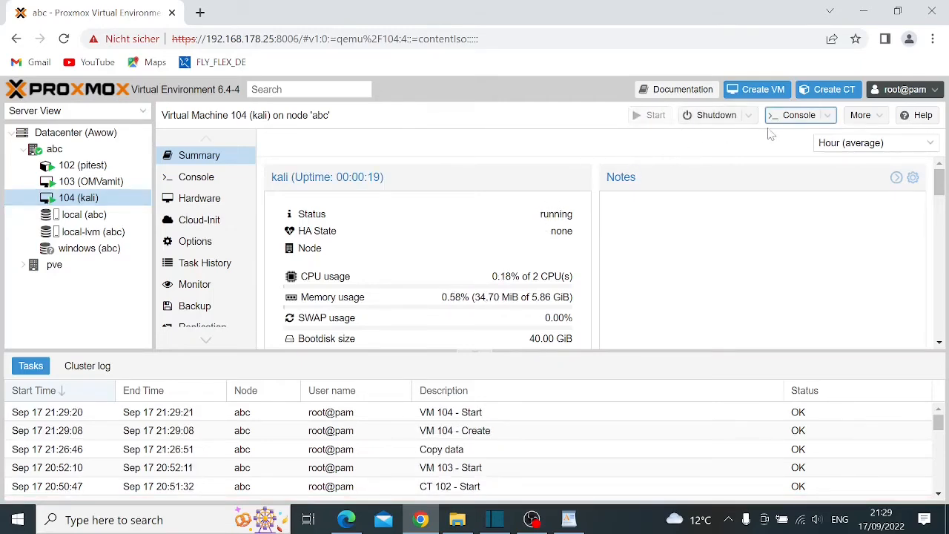
click(792, 120)
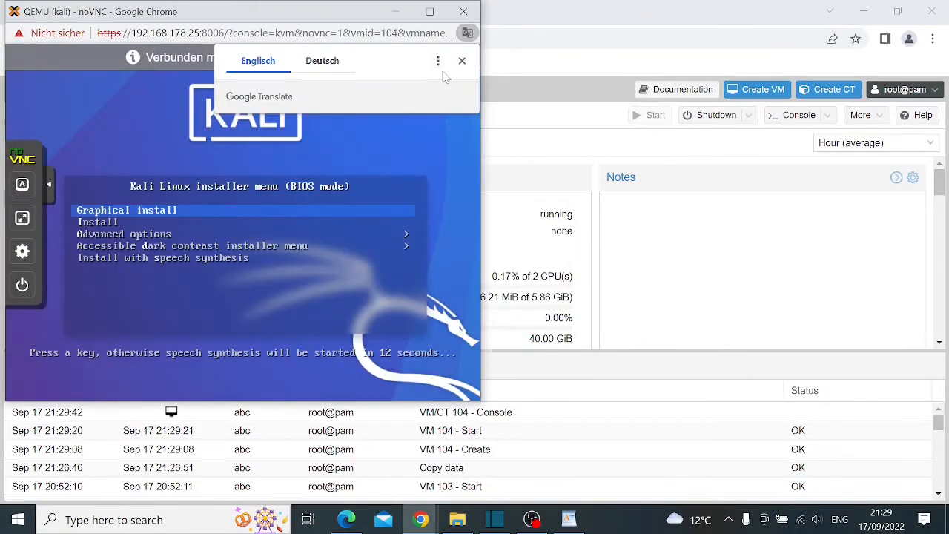
Maximize the console, choose Graphical install, and accept English and United States
click(462, 60)
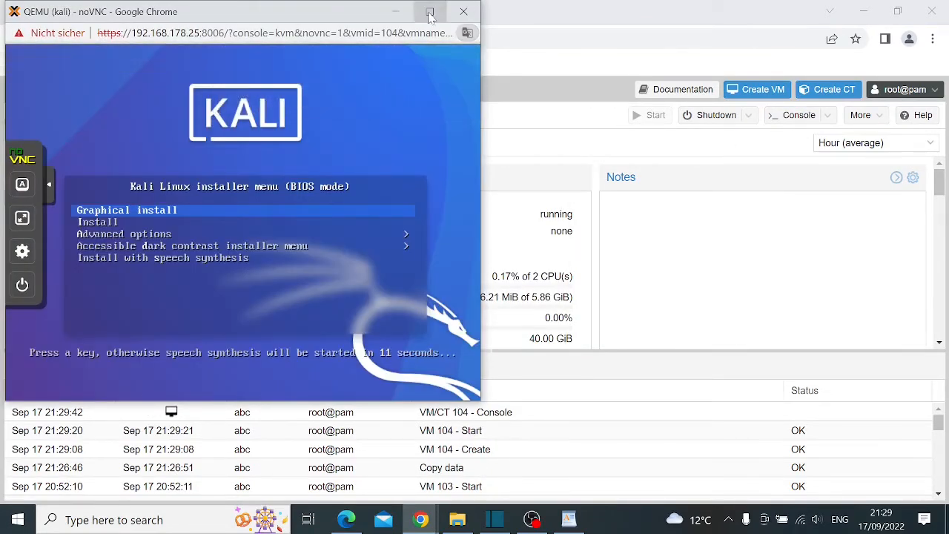
click(429, 11)
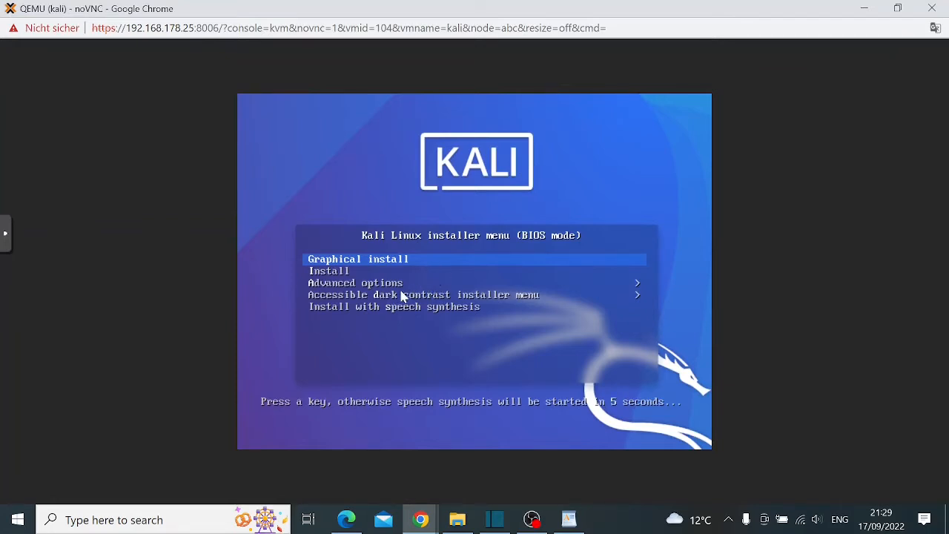
key(Return)
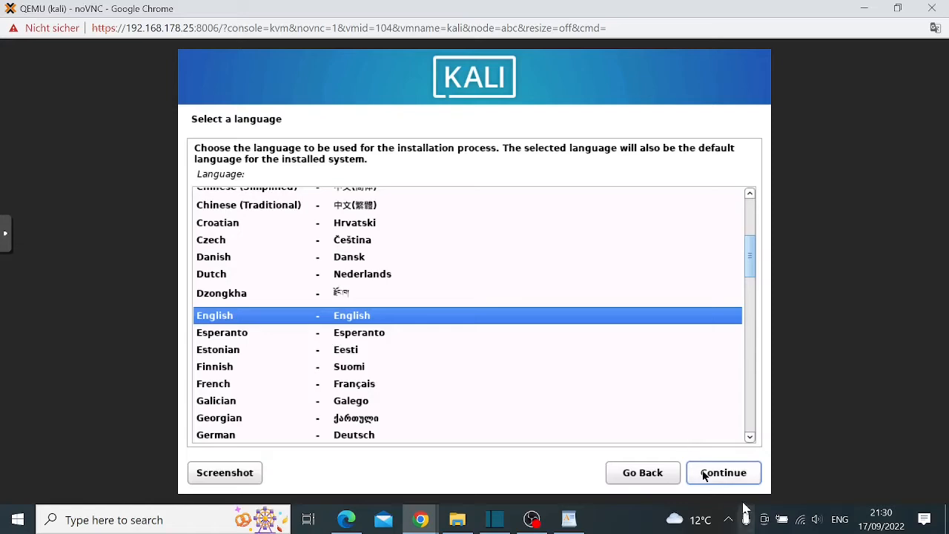
click(733, 480)
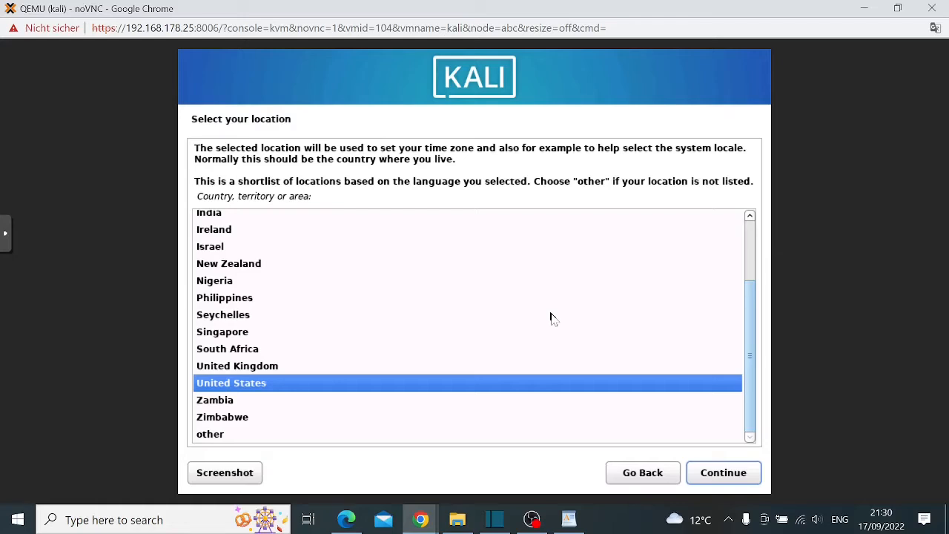
click(715, 477)
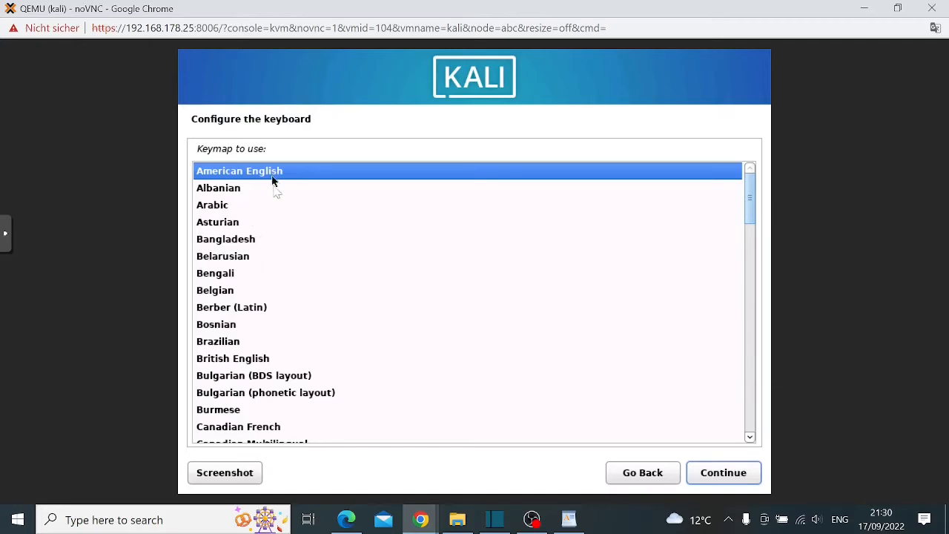
Select German as the Kali installer keymap and continue
click(243, 345)
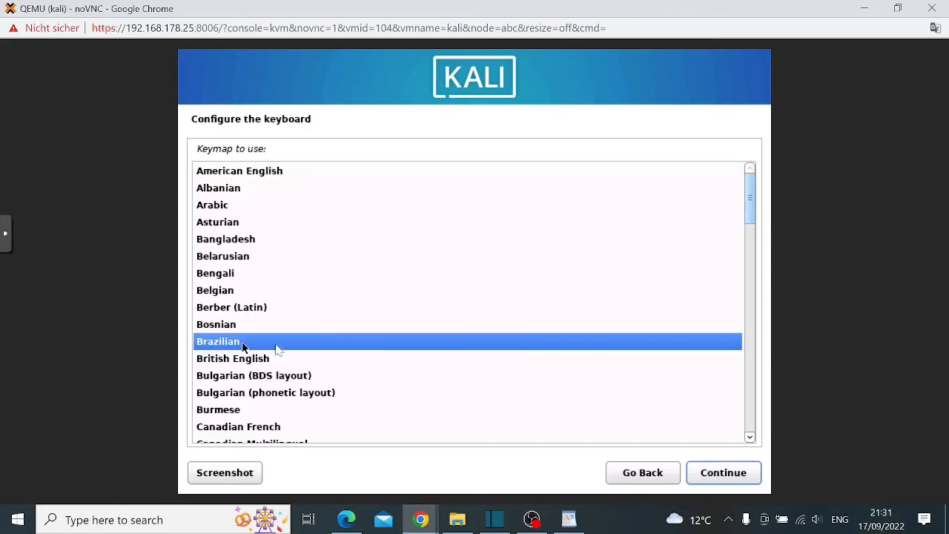
text(g)
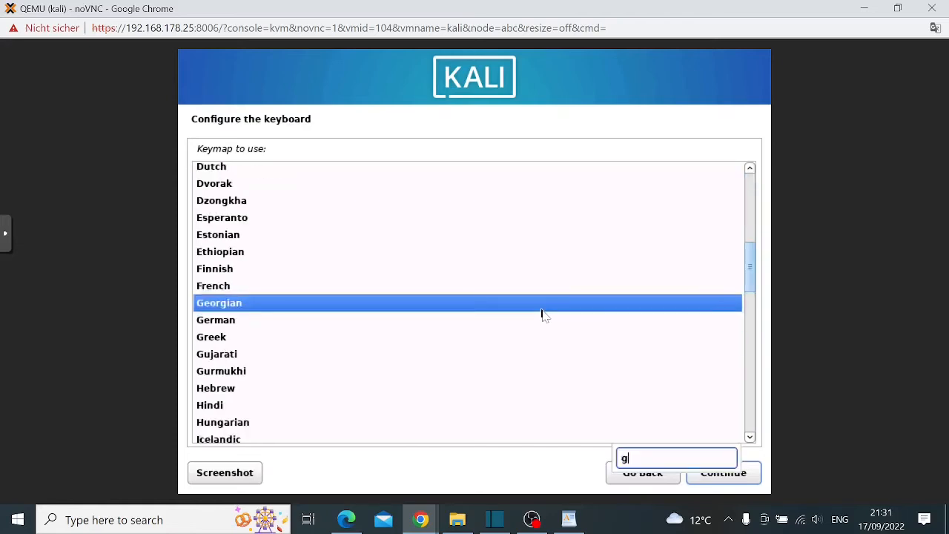
click(542, 310)
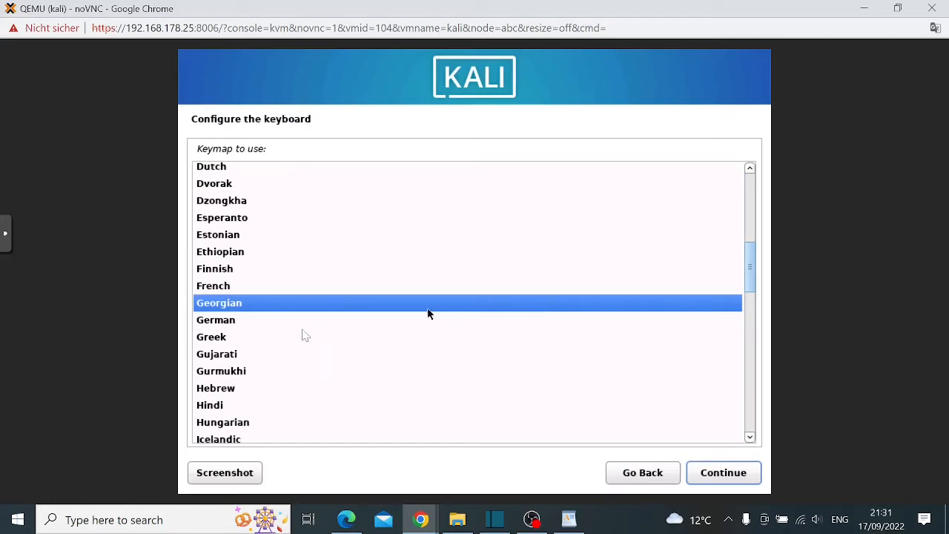
click(272, 323)
click(730, 472)
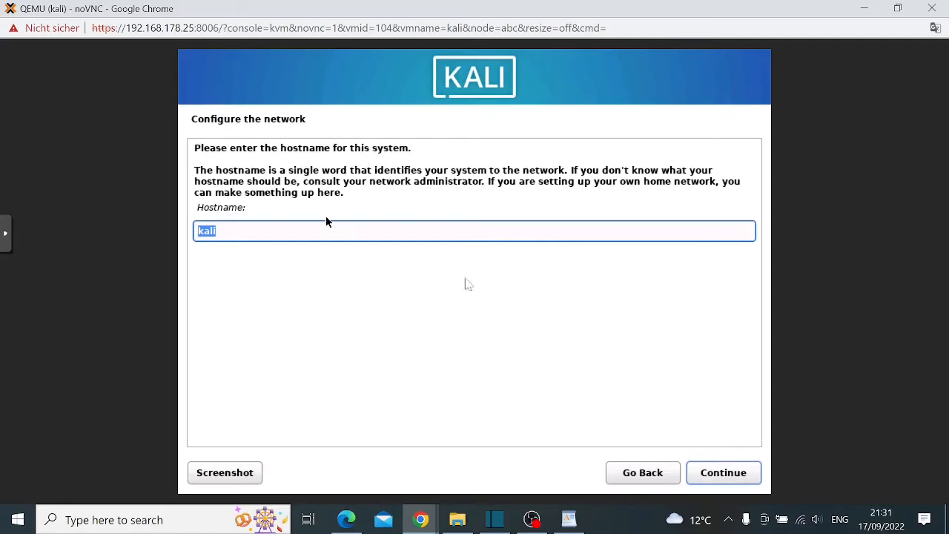
Keep hostname 'kali', leave the domain blank, enter the user's full name and accept the suggested username
click(729, 480)
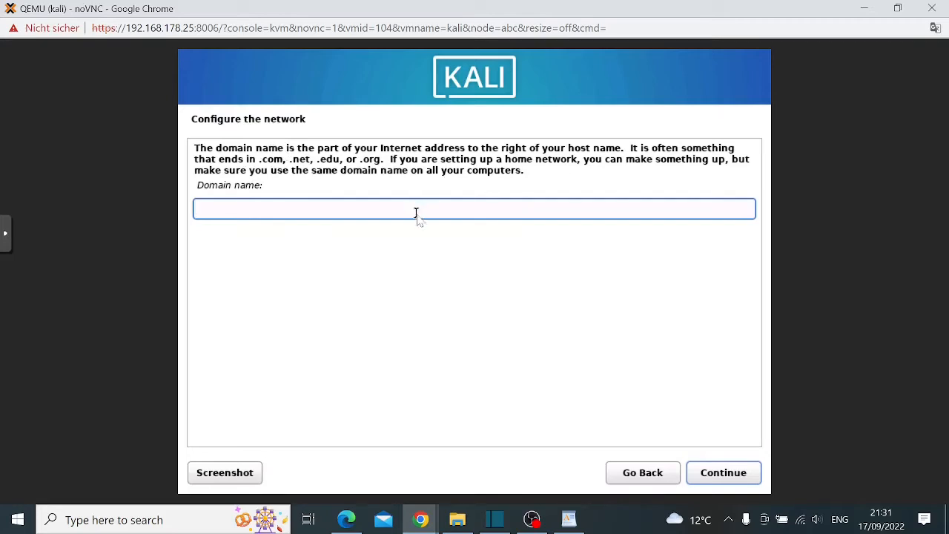
key(Return)
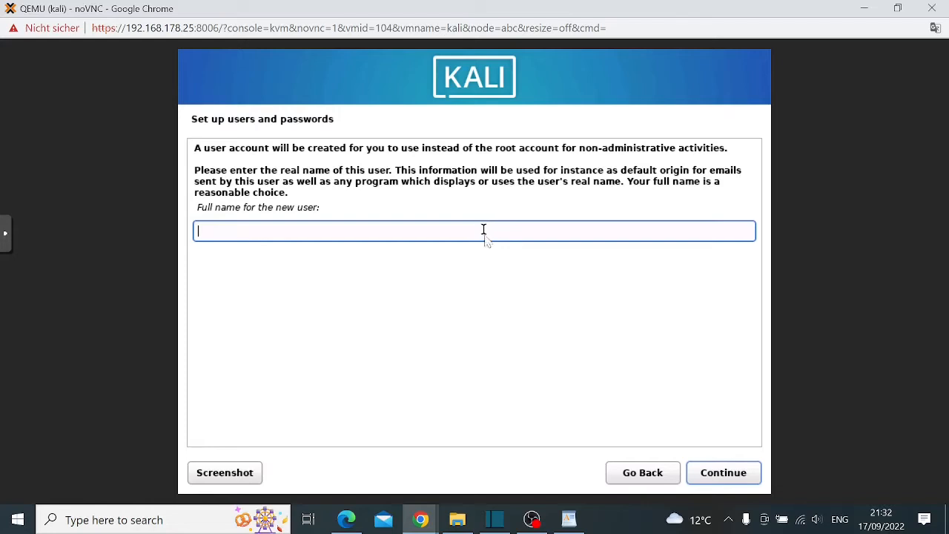
text(hx)
click(719, 471)
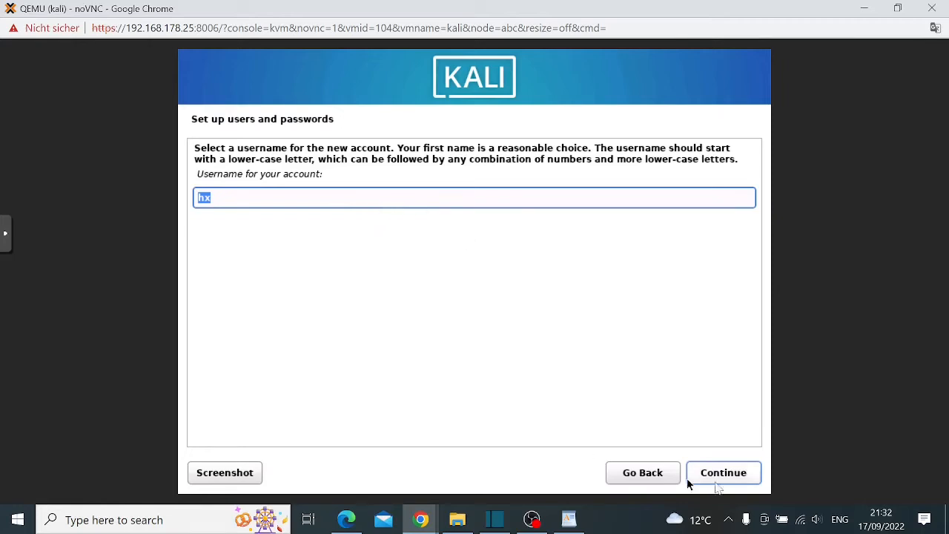
click(724, 475)
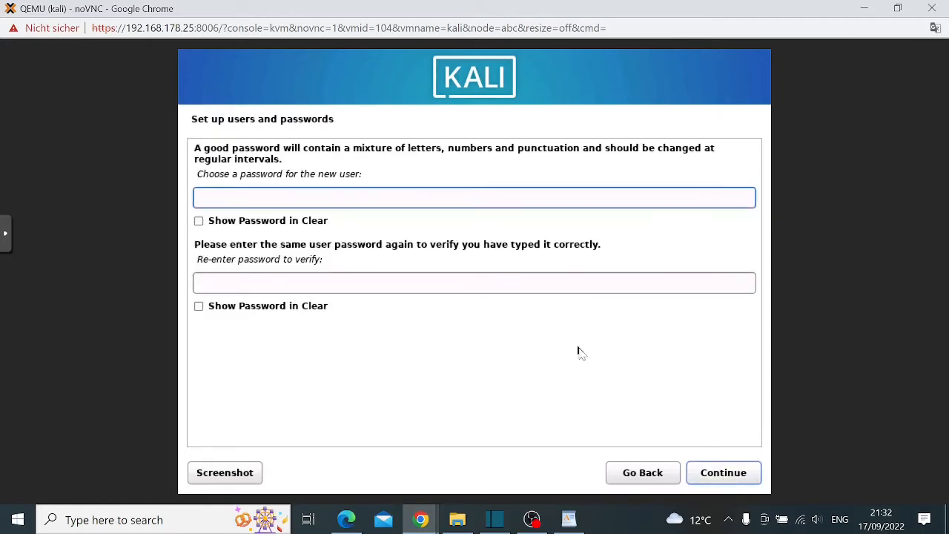
Type the new user's password and re-enter it in the confirmation field
key(Caps_Lock)
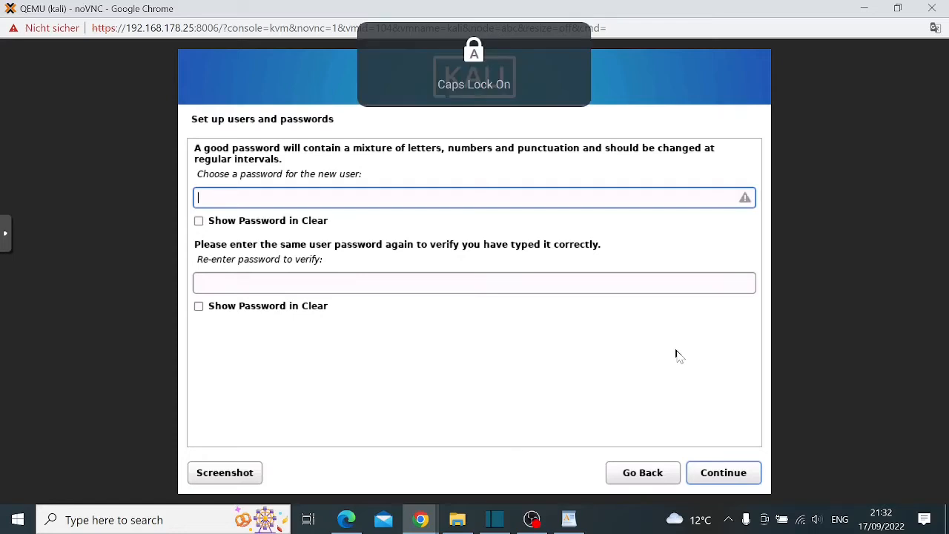
key(Caps_Lock)
text(*********)
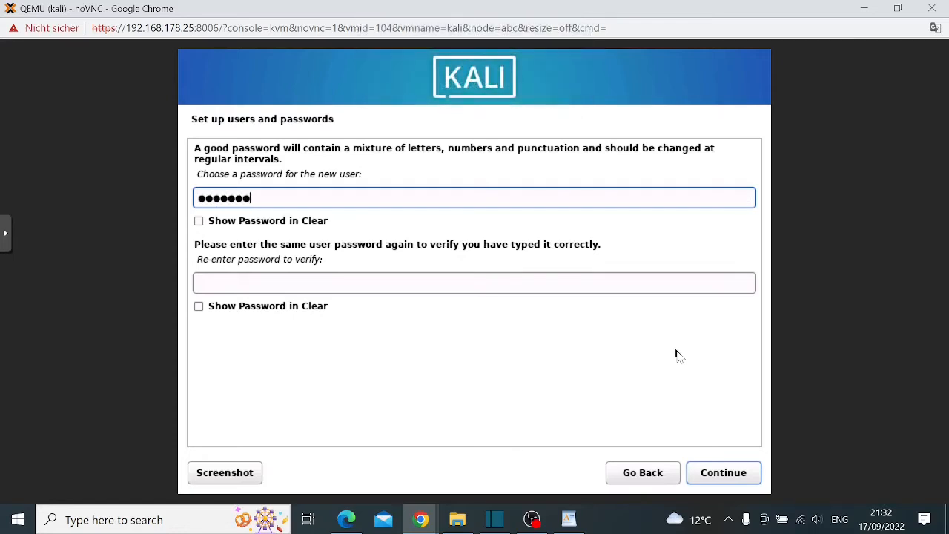
click(363, 287)
key(Caps_Lock)
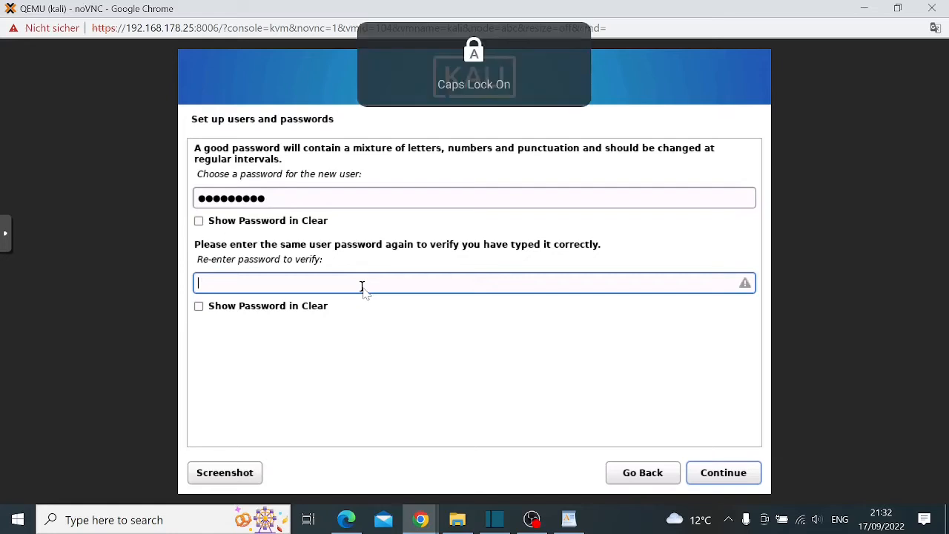
text(*)
key(Caps_Lock)
text(*******)
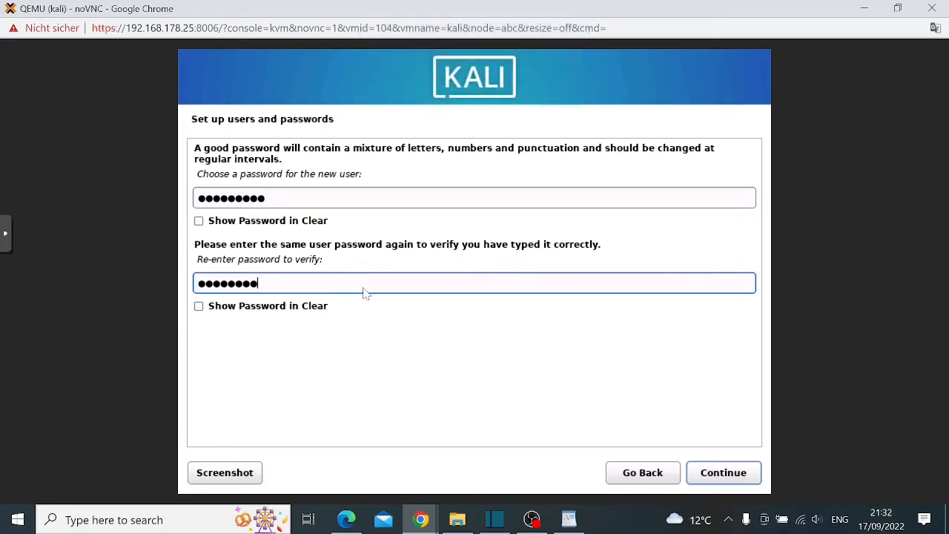
text(*)
Confirm the password, keep Eastern time zone, and choose guided entire-disk partitioning with all files in one partition
click(730, 476)
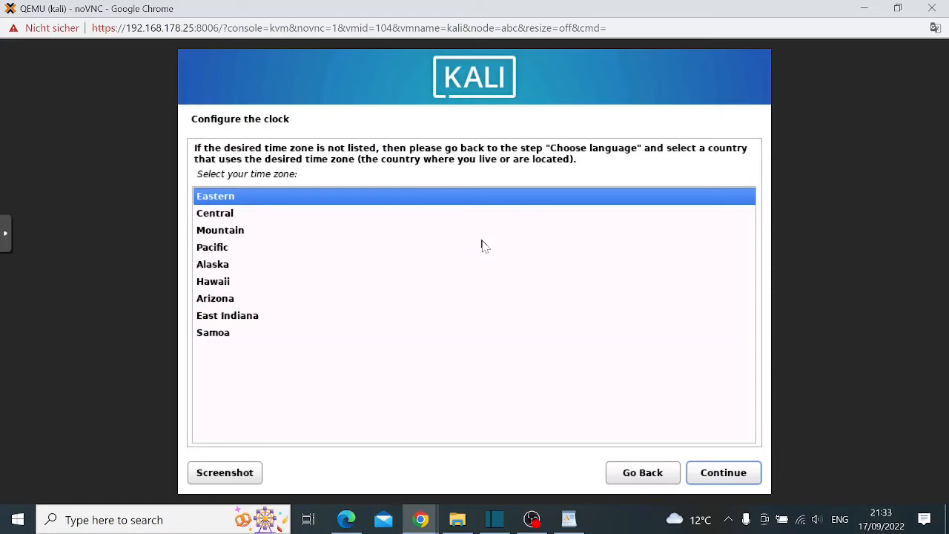
click(742, 474)
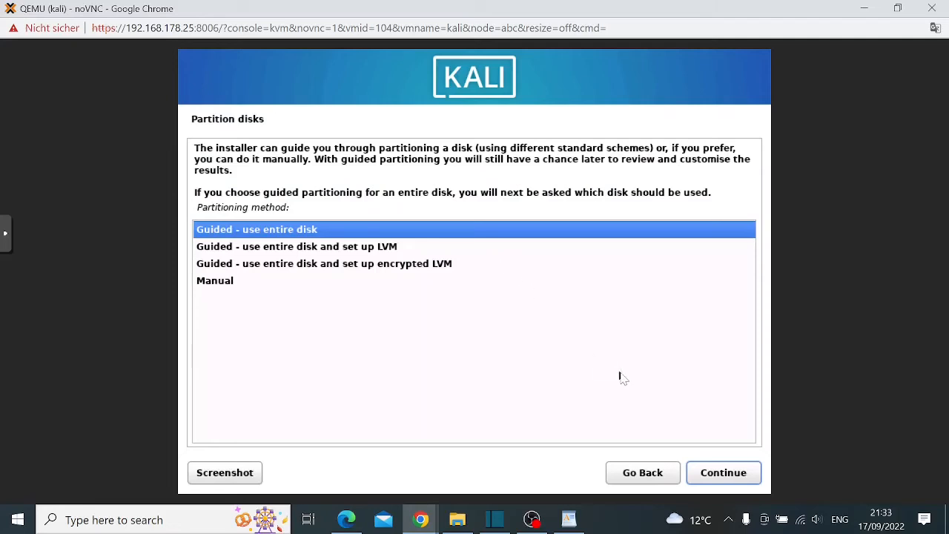
click(720, 476)
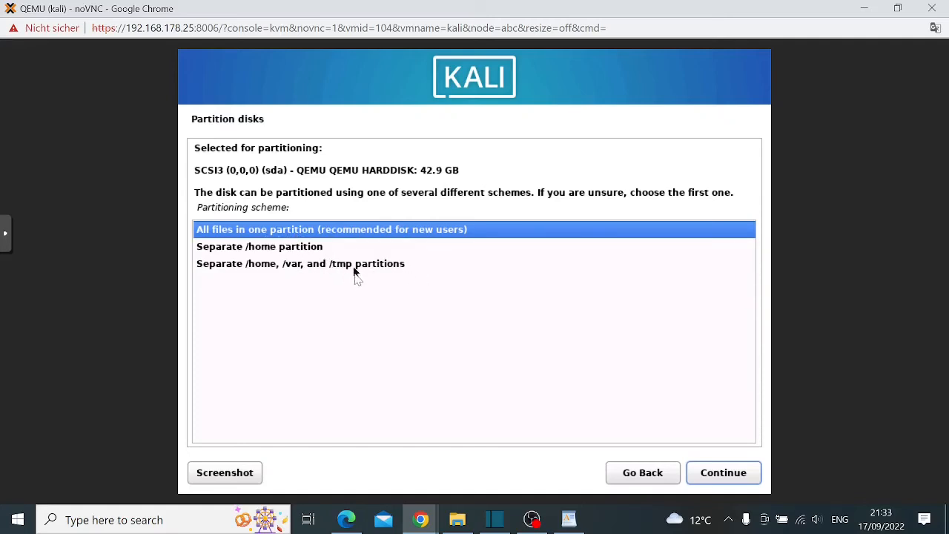
click(727, 481)
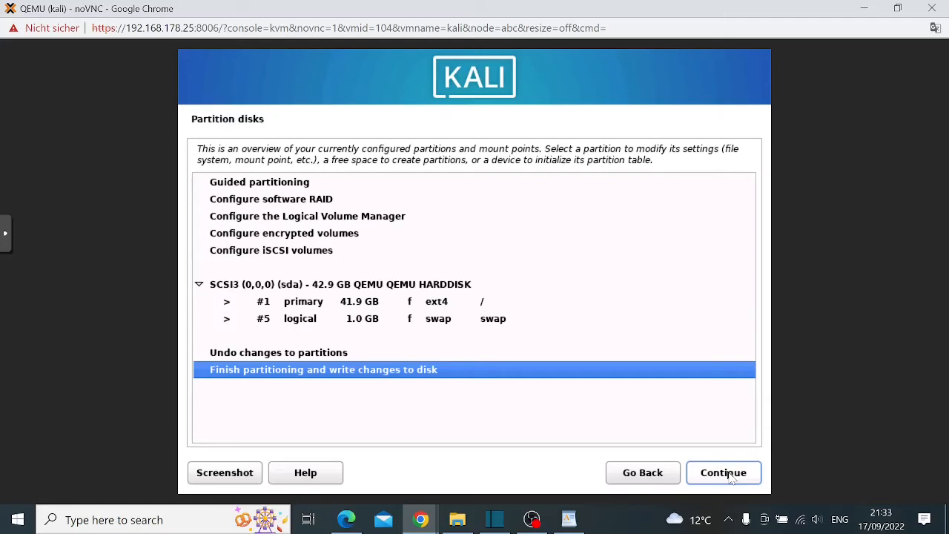
Finish partitioning and confirm writing the partition changes to disk
click(732, 479)
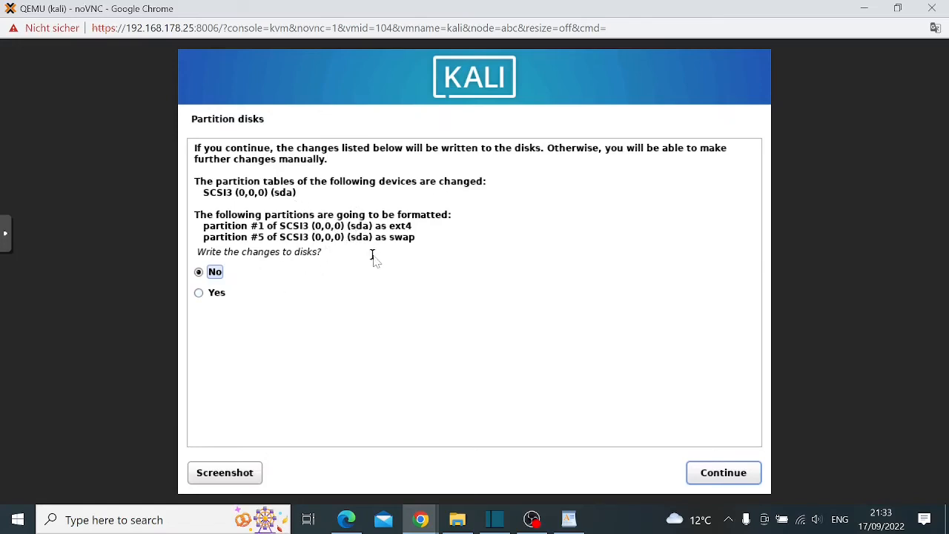
click(716, 473)
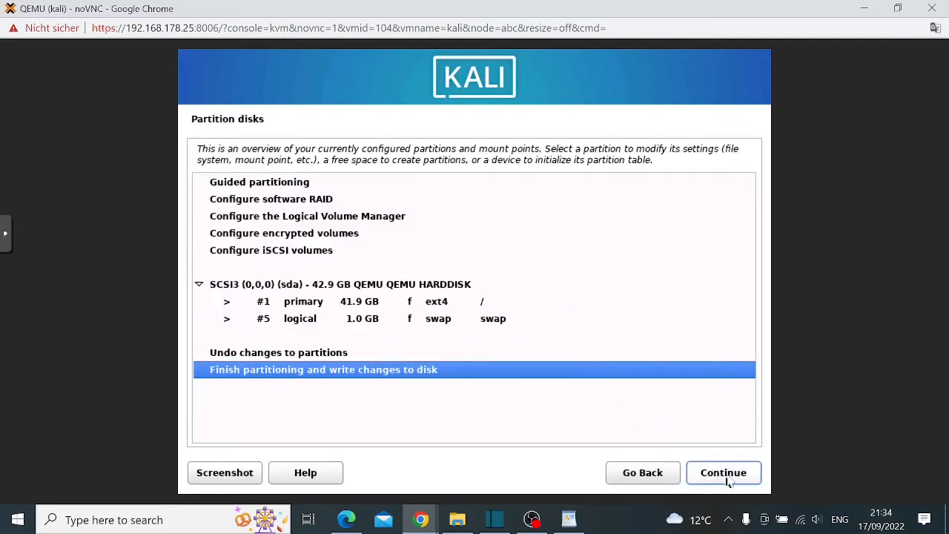
click(727, 479)
click(210, 294)
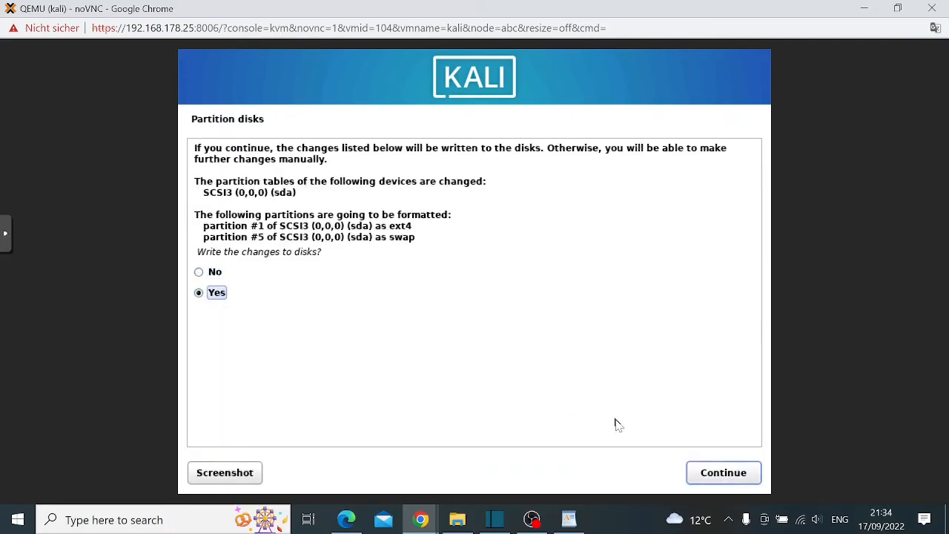
click(725, 478)
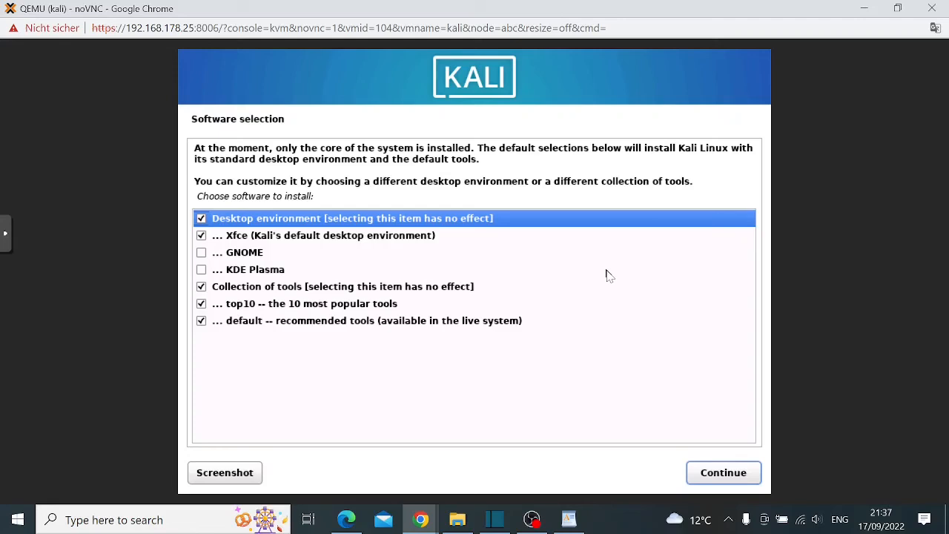
Keep the default Xfce software selection, install GRUB to /dev/sda, and reboot into Kali
click(723, 475)
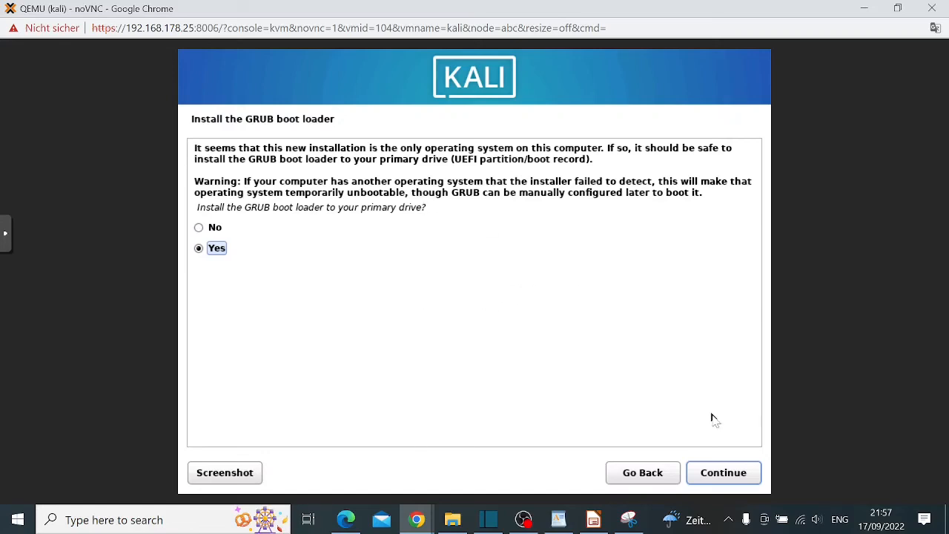
click(730, 474)
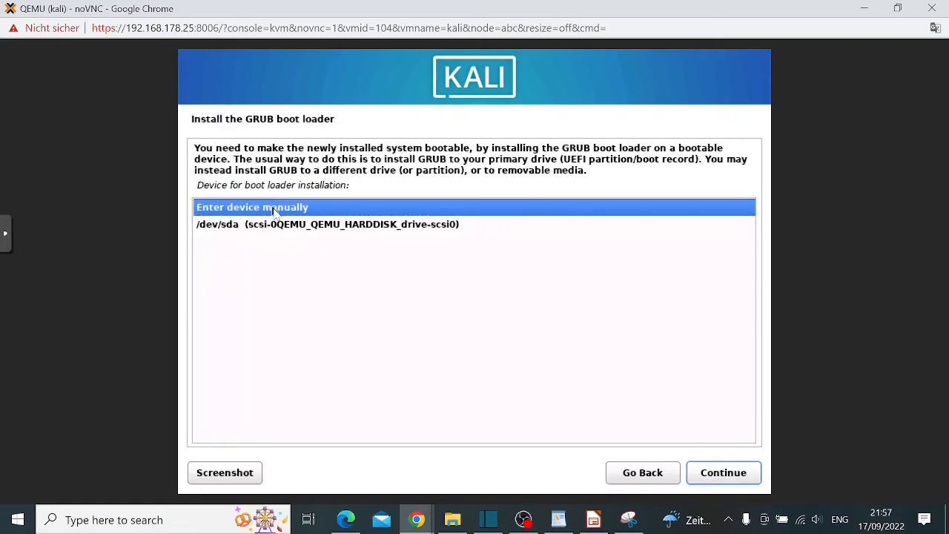
click(418, 226)
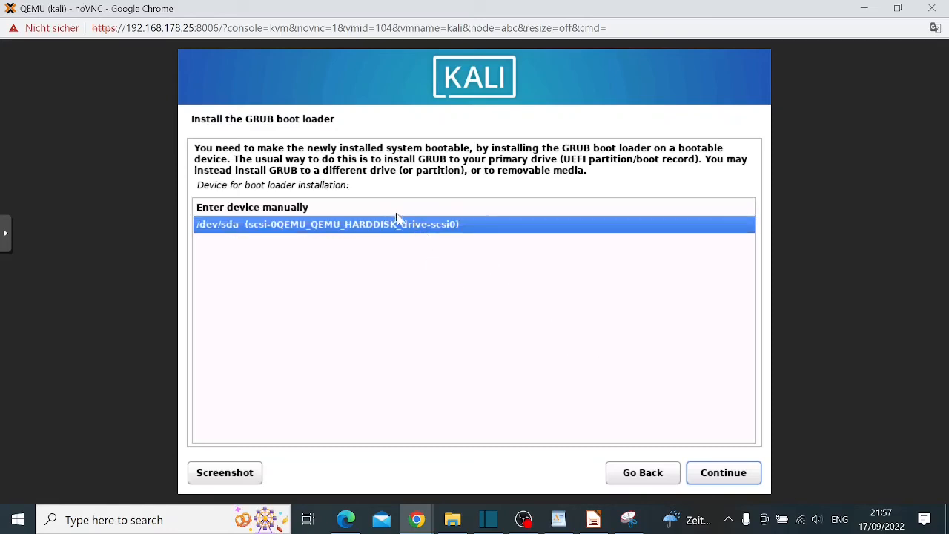
click(724, 474)
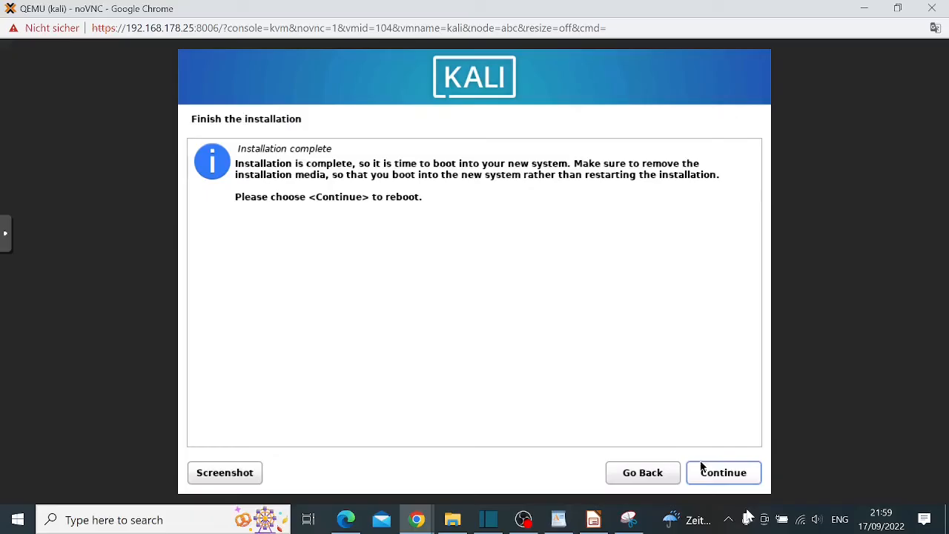
click(732, 476)
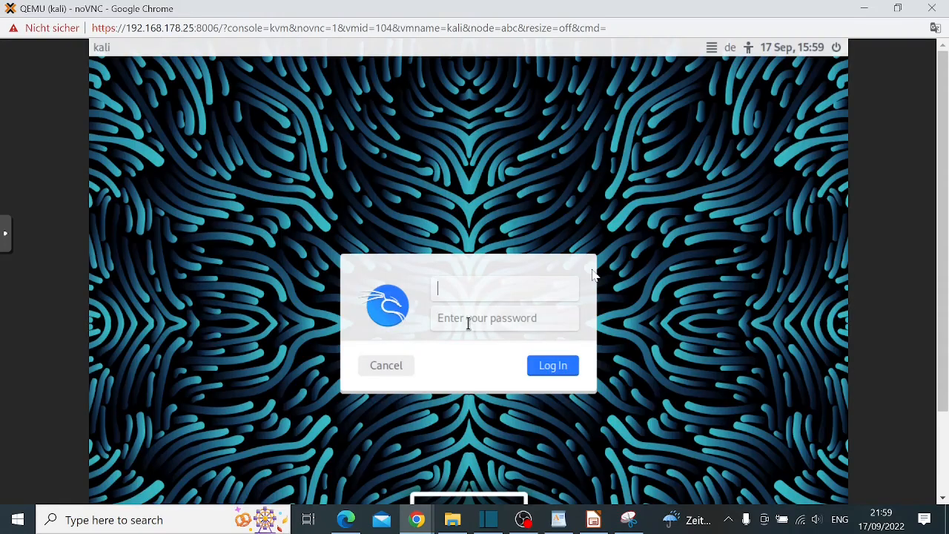
Try logging in with a mistyped username and several passwords, all rejected
text(kali)
click(468, 323)
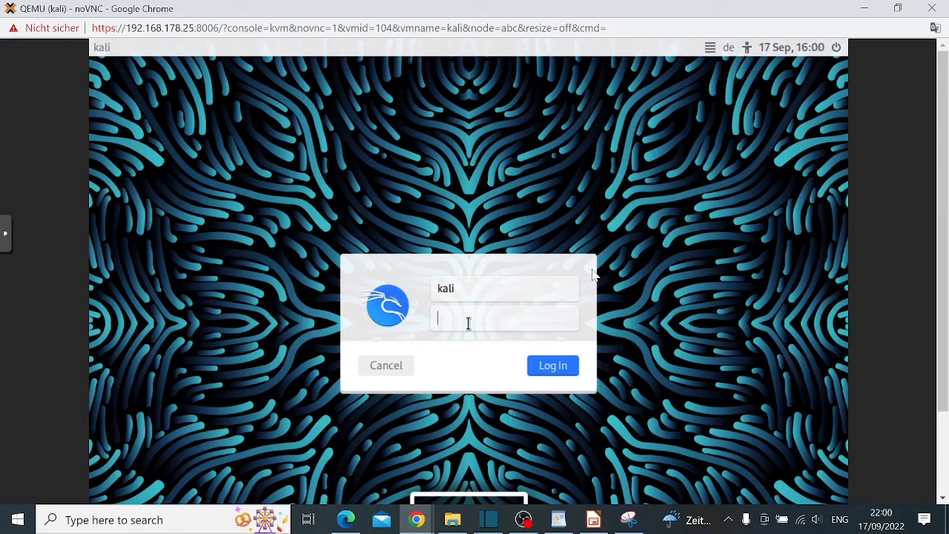
text(kali)
key(Return)
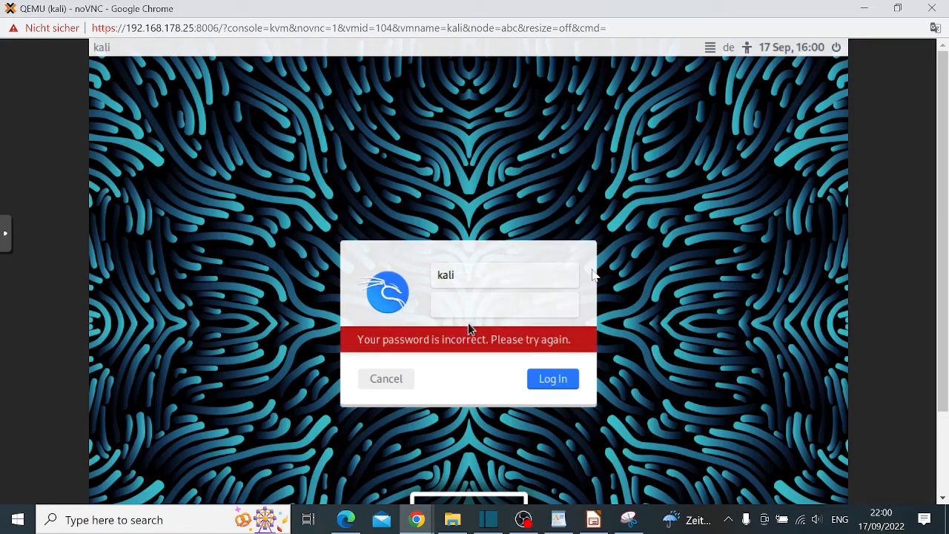
key(Caps_Lock)
key(Caps_Lock)
text(kal)
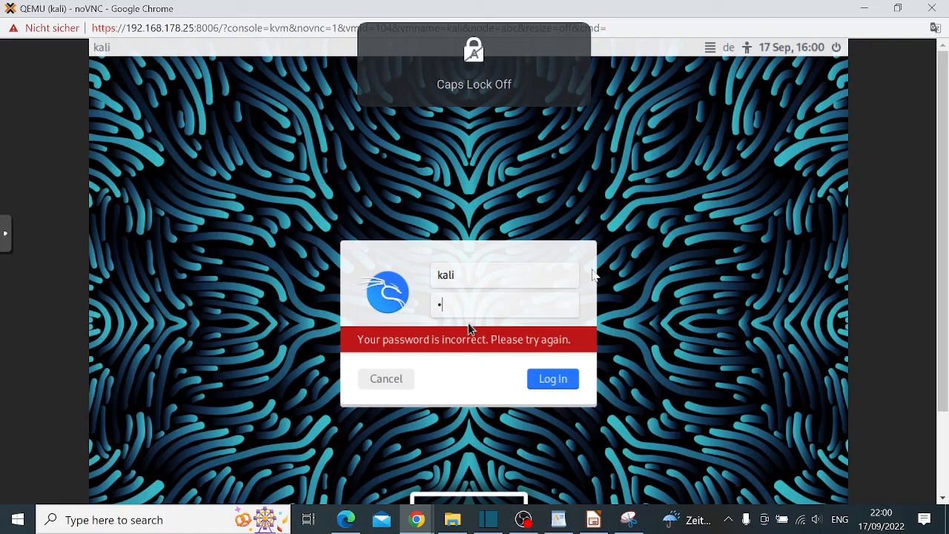
text(i1234)
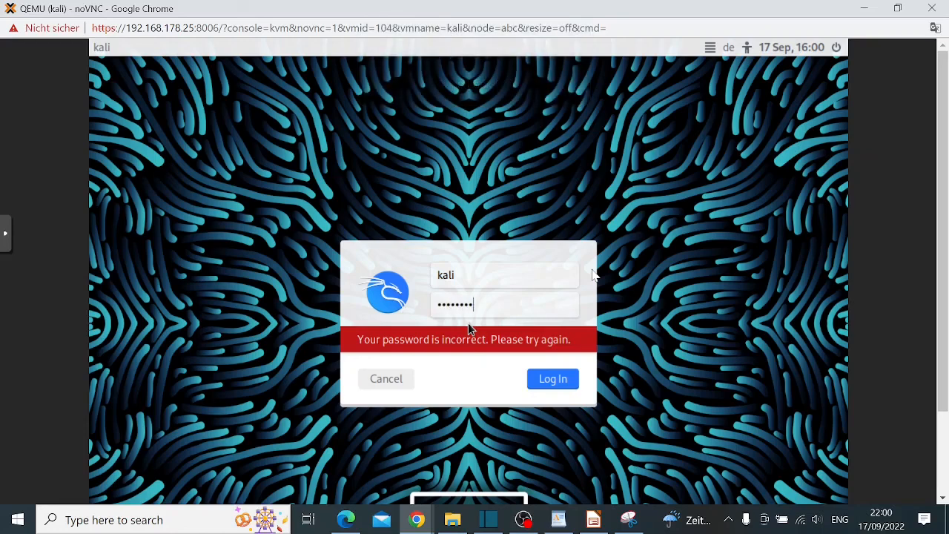
text(5)
key(Return)
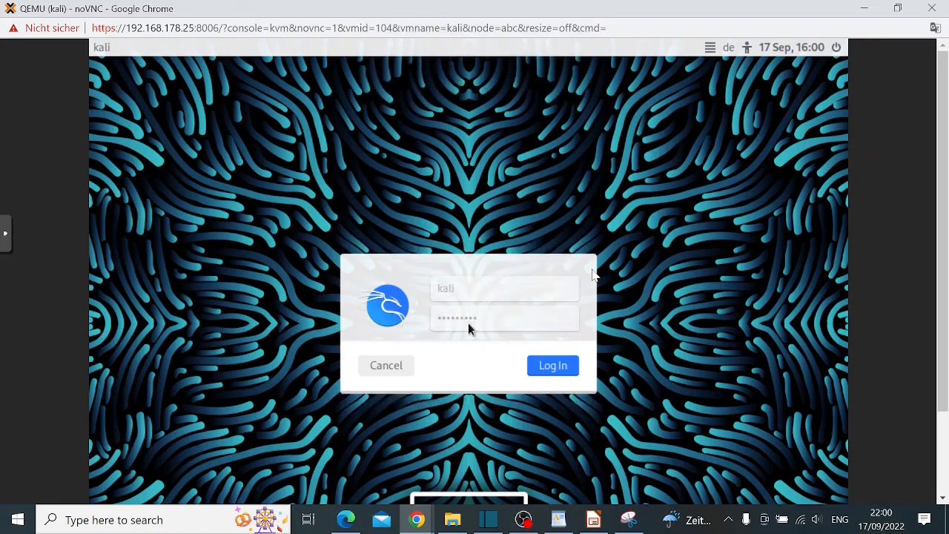
key(Caps_Lock)
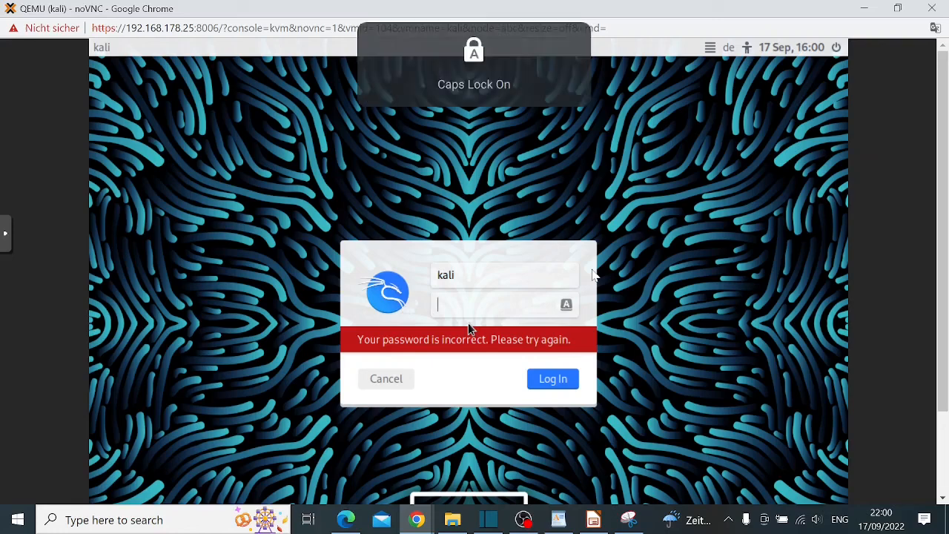
text(•)
key(Caps_Lock)
text(••••••••)
key(Return)
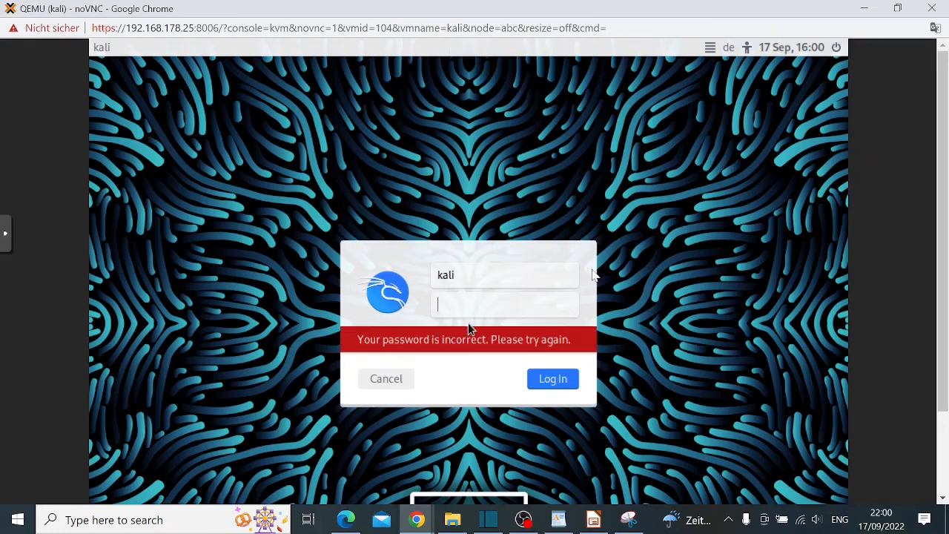
Correct the username to the newly created account and sign in with its password
click(513, 275)
key(BackSpace)
key(BackSpace)
key(BackSpace)
text(hx)
key(Tab)
key(Caps_Lock)
key(Caps_Lock)
text(••••••)
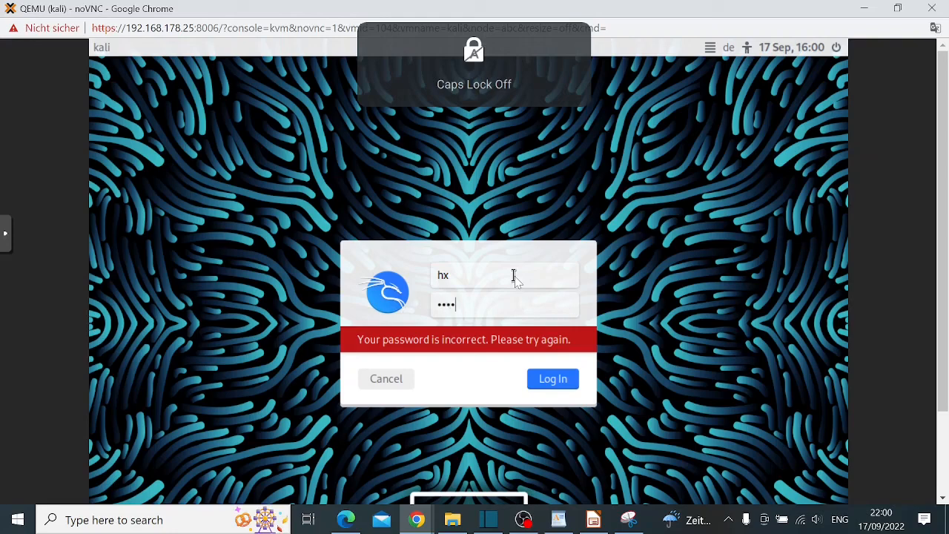
text(••)
key(Return)
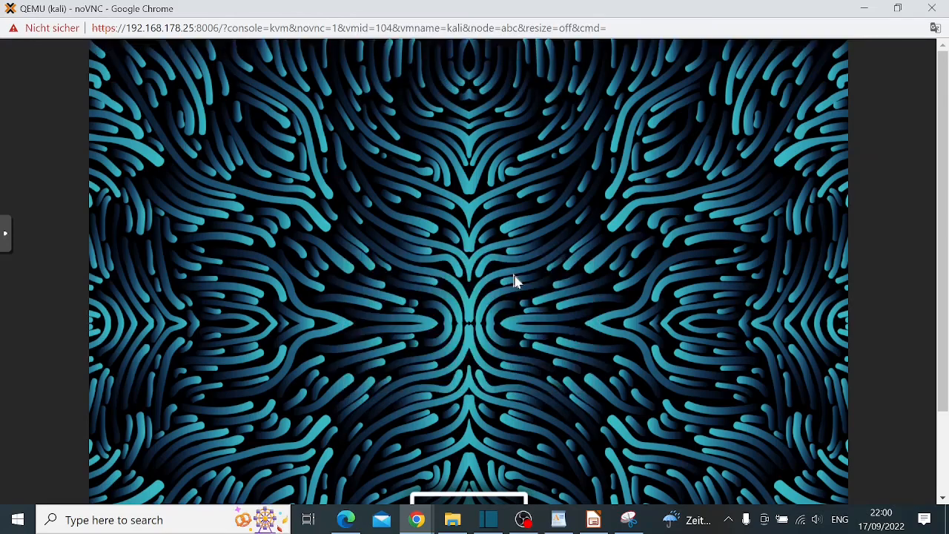